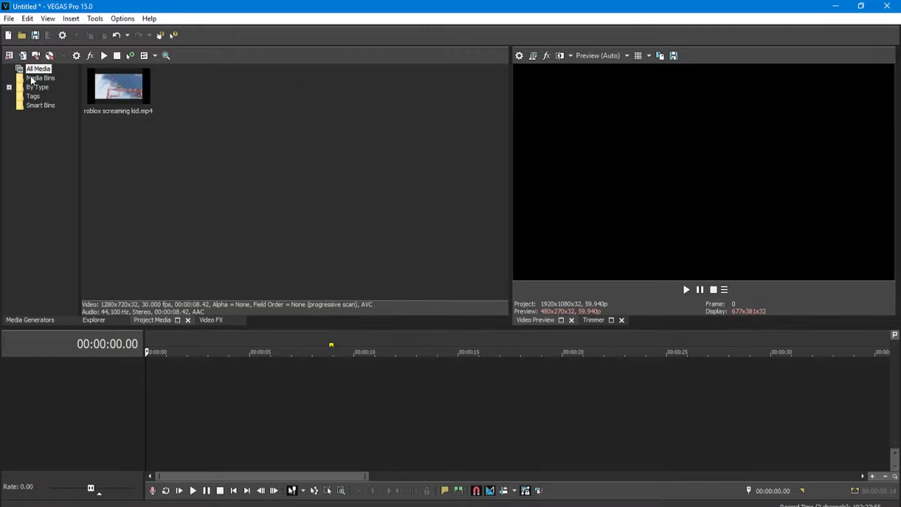
- Select roblox screaming kid.mp4 in the Project Media window
{"action": "left_click", "coordinate": [125, 97]}
- Drag roblox screaming kid.mp4 onto the timeline at 00:00:00.00
{"action": "left_click_drag", "start_coordinate": [124, 95], "coordinate": [148, 379]}
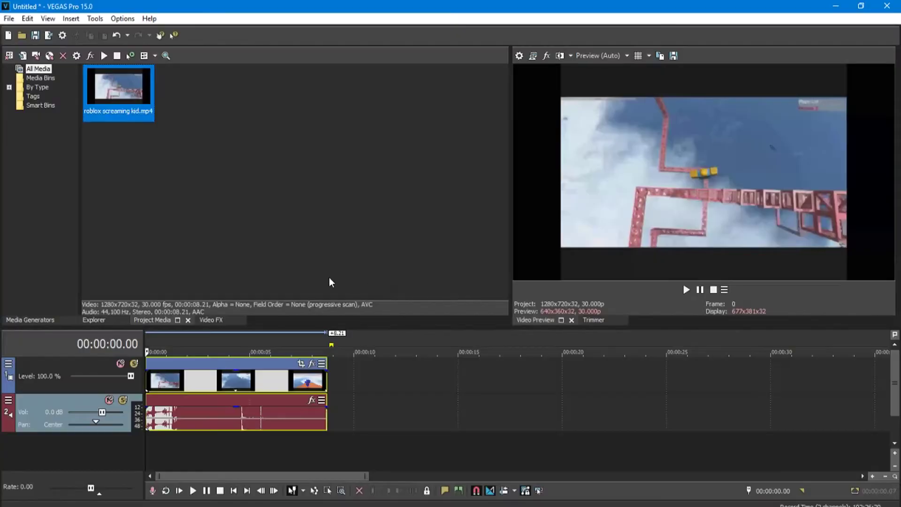
- Split the Roblox clip into four events on both tracks during playback, then return to the start
{"action": "left_click", "coordinate": [146, 447]}
{"action": "key", "text": "space"}
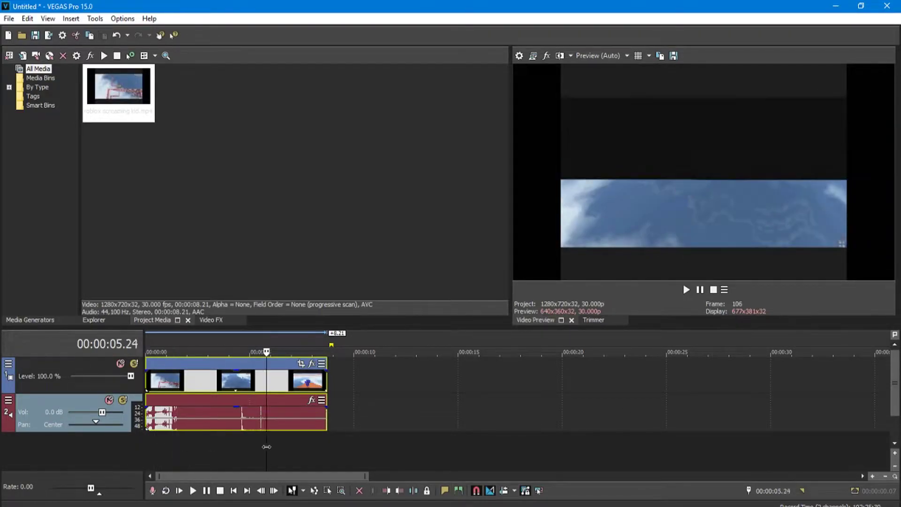
{"action": "key", "text": "space"}
{"action": "key", "text": "space"}
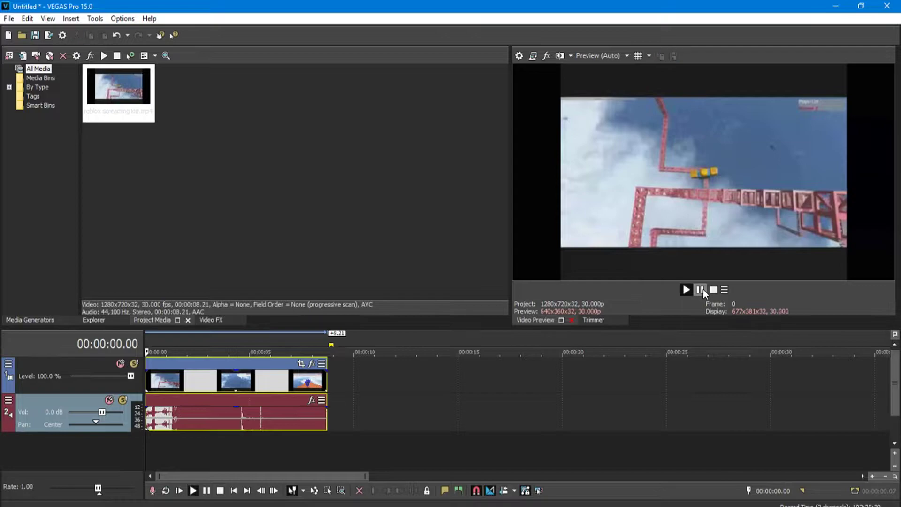
{"action": "key", "text": "s"}
{"action": "key", "text": "s"}
{"action": "key", "text": "s"}
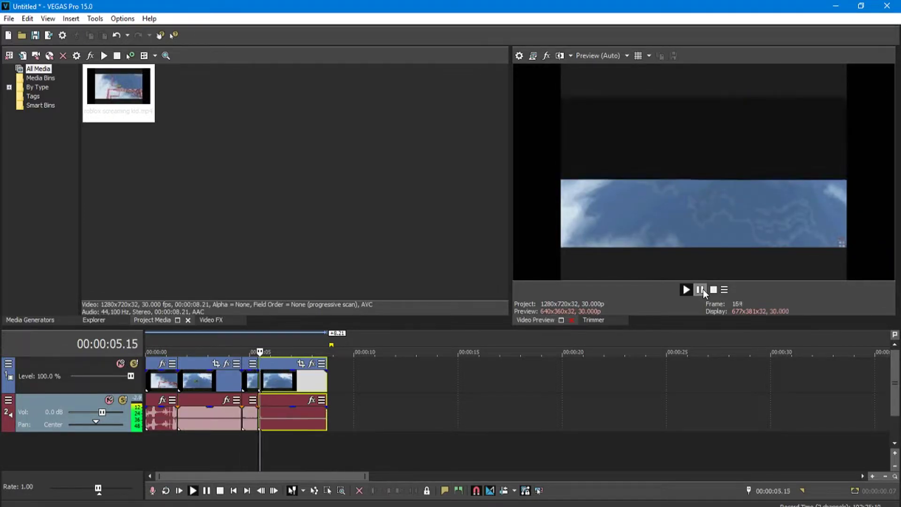
{"action": "left_click", "coordinate": [537, 416]}
{"action": "left_click", "coordinate": [494, 416]}
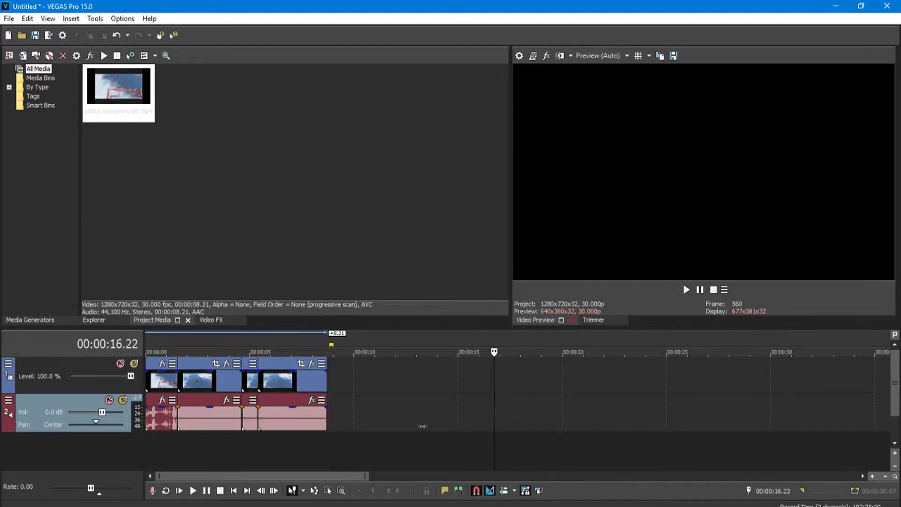
{"action": "key", "text": "ctrl+Home"}
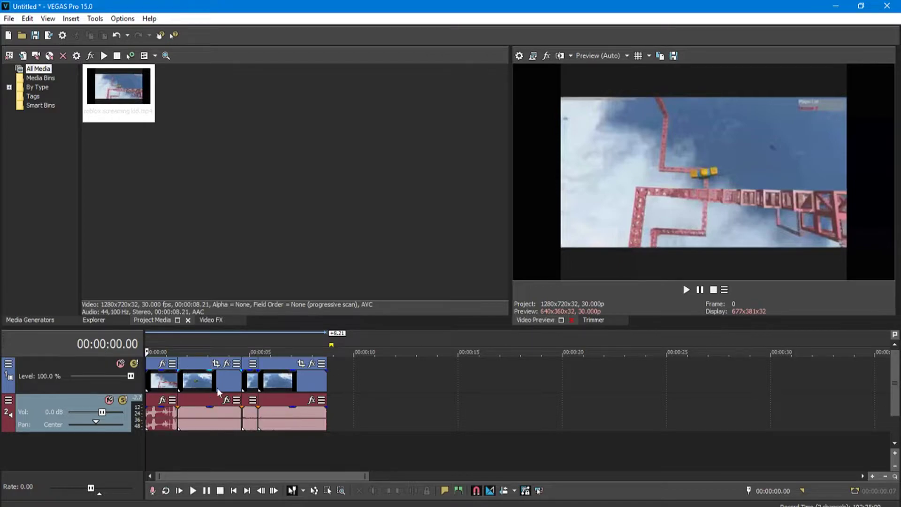
{"action": "left_click", "coordinate": [192, 364]}
{"action": "left_click", "coordinate": [286, 368]}
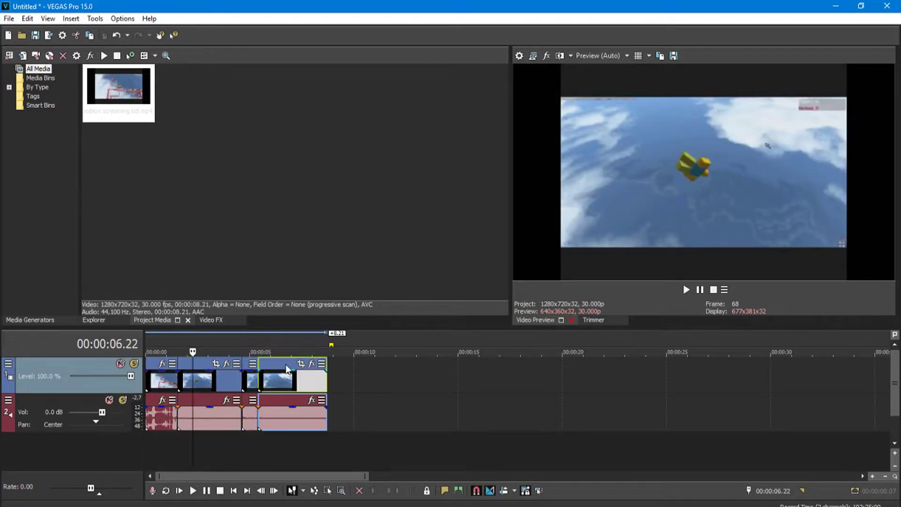
{"action": "key", "text": "ctrl+Home"}
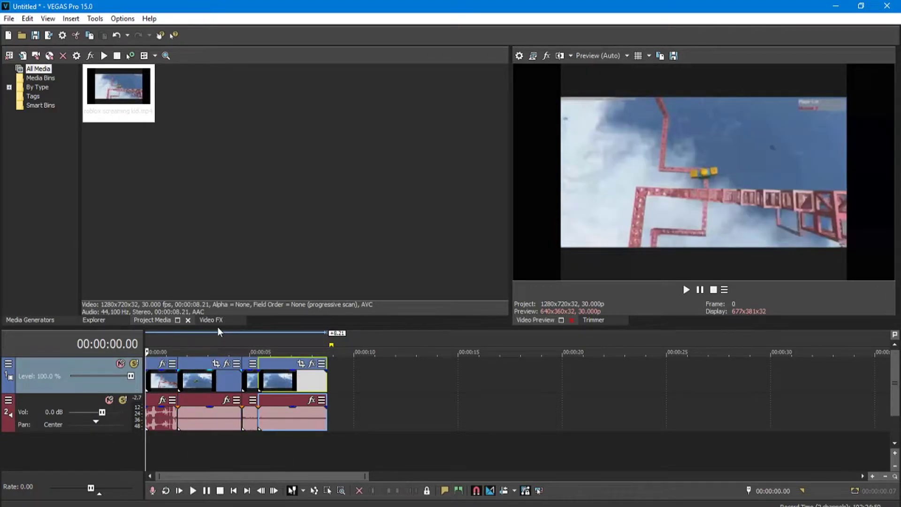
- Apply the Sapphire S_Shake Default preset to the second event
{"action": "left_click", "coordinate": [218, 323]}
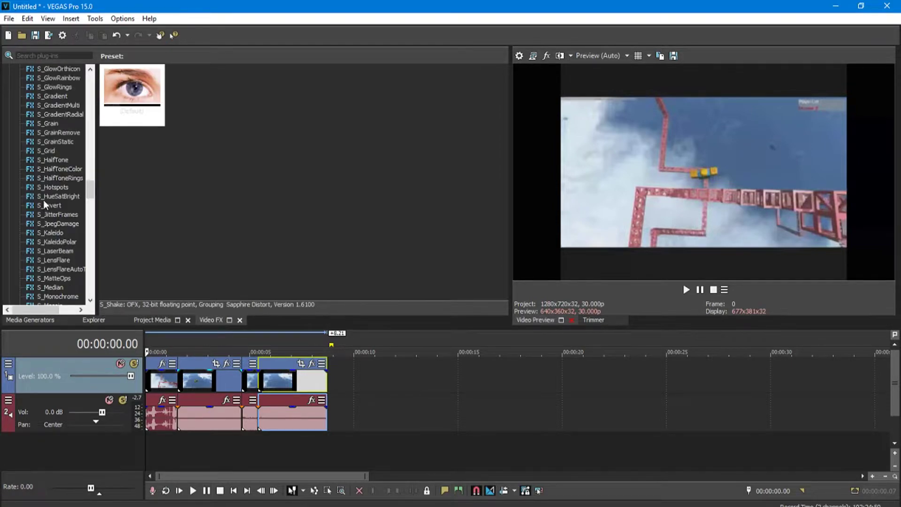
{"action": "scroll", "coordinate": [44, 200], "scroll_direction": "up", "scroll_amount": 6}
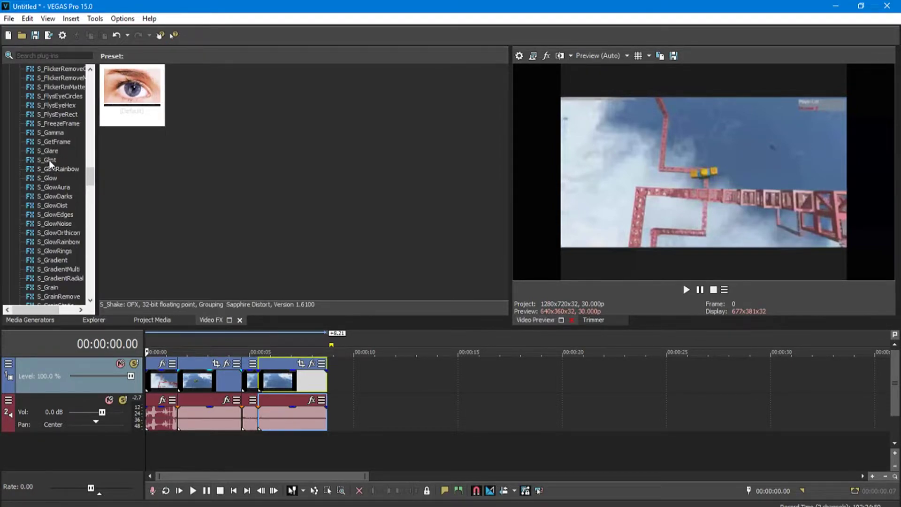
{"action": "scroll", "coordinate": [49, 166], "scroll_direction": "down", "scroll_amount": 15}
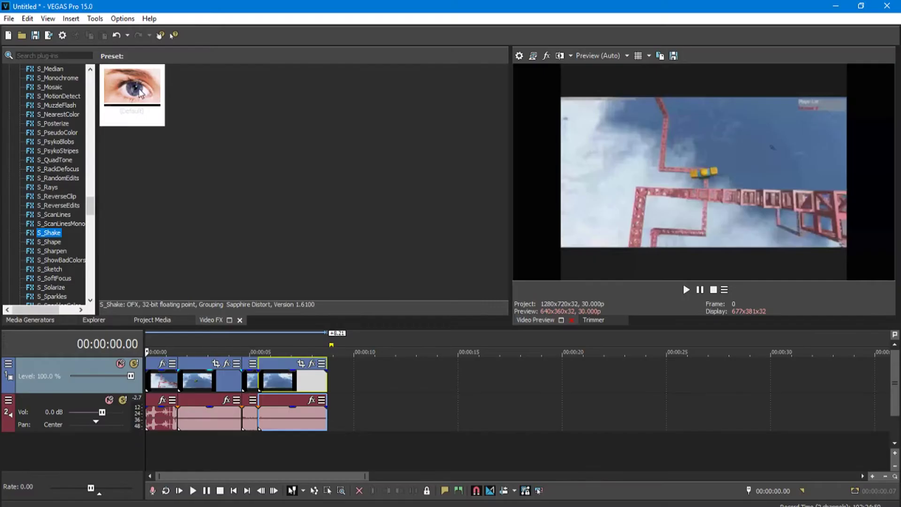
{"action": "left_click", "coordinate": [197, 377]}
{"action": "left_click_drag", "start_coordinate": [135, 92], "coordinate": [206, 375]}
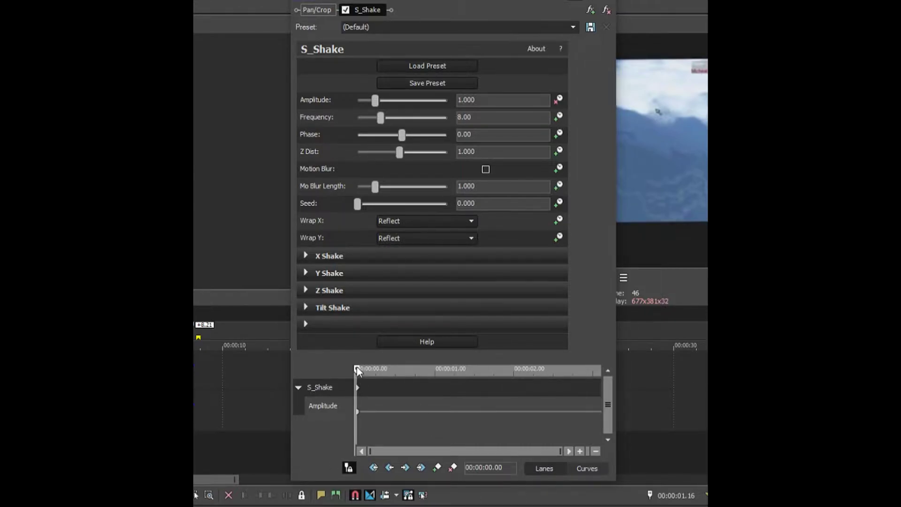
- Set the S_Shake Amplitude to 2.000 and close the effect settings
{"action": "left_click_drag", "start_coordinate": [357, 367], "coordinate": [625, 373]}
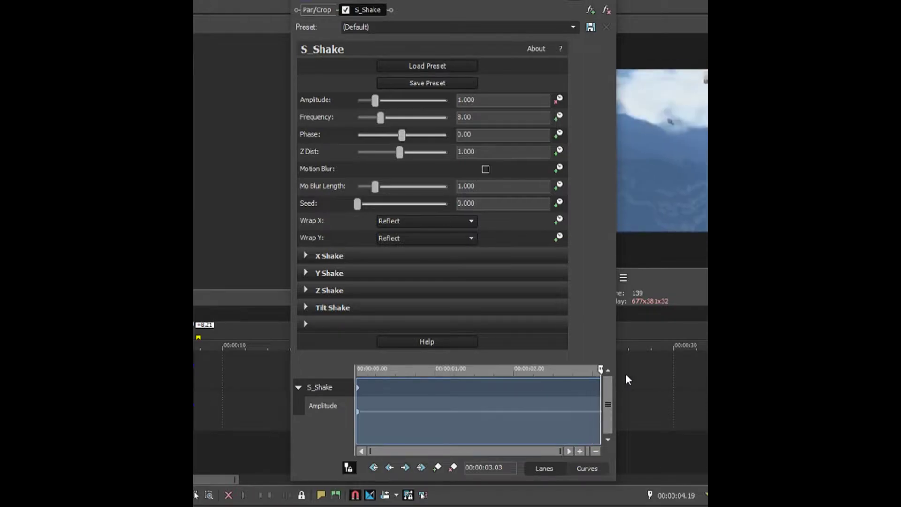
{"action": "left_click", "coordinate": [460, 100]}
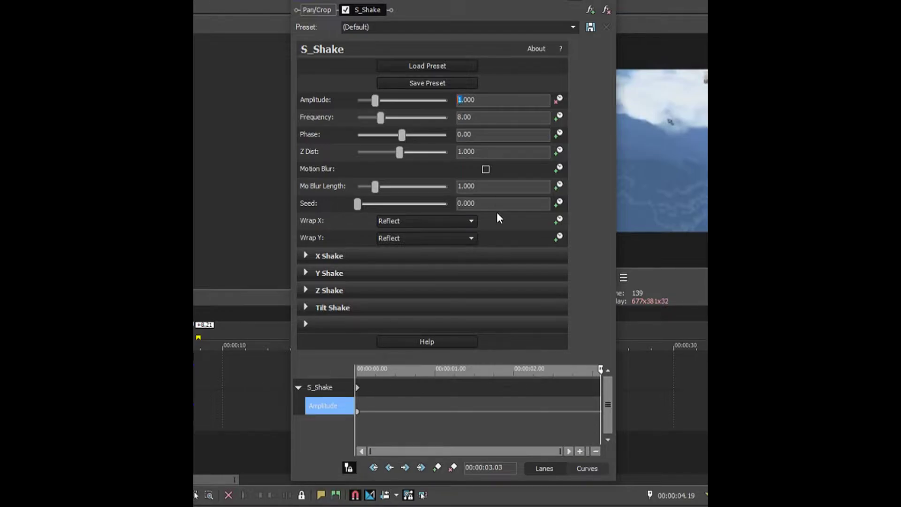
{"action": "type", "text": "2"}
{"action": "left_click", "coordinate": [610, 1]}
{"action": "left_click", "coordinate": [204, 437]}
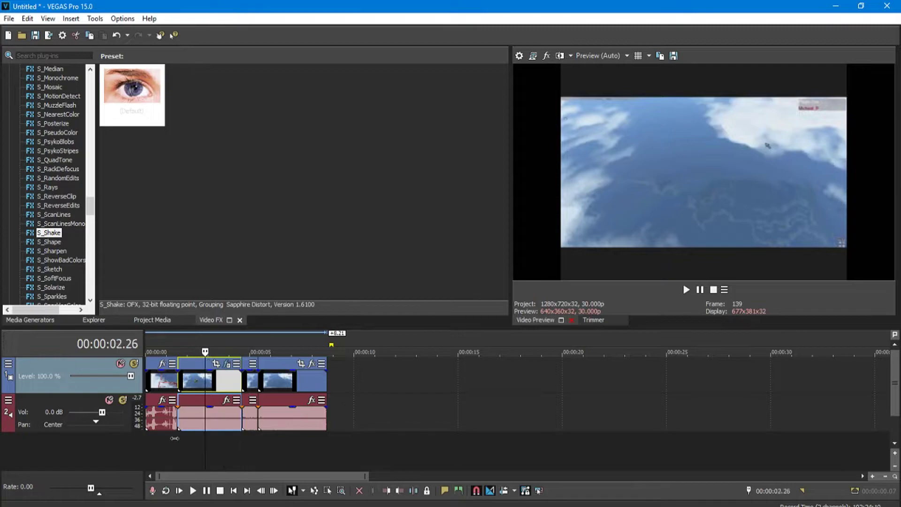
{"action": "left_click", "coordinate": [686, 289]}
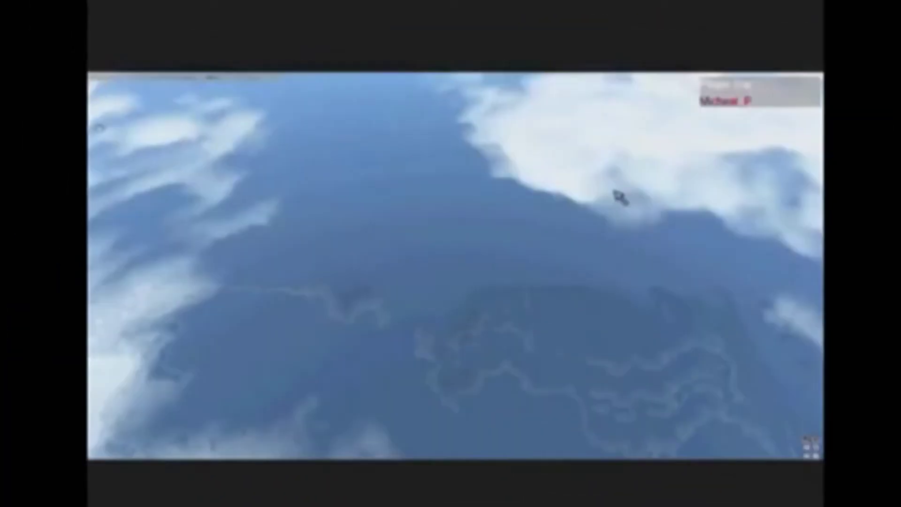
{"action": "left_click", "coordinate": [258, 415]}
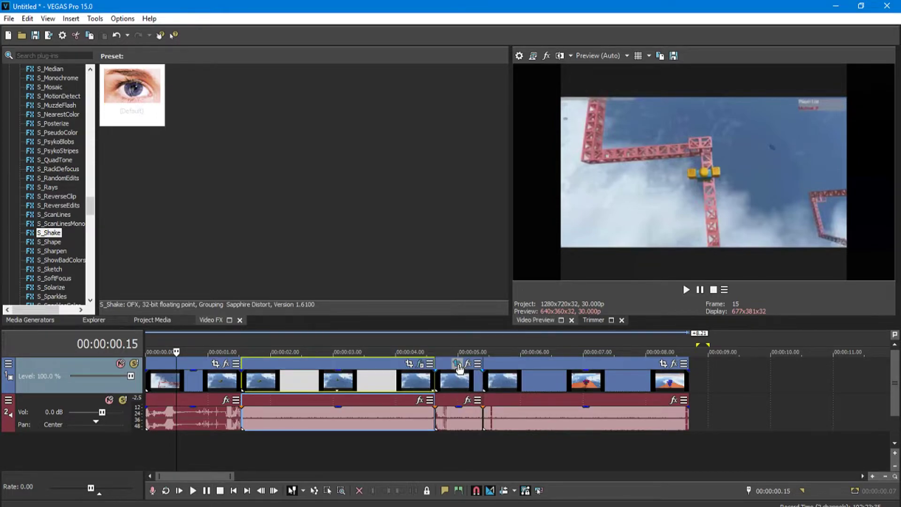
{"action": "left_click", "coordinate": [467, 364]}
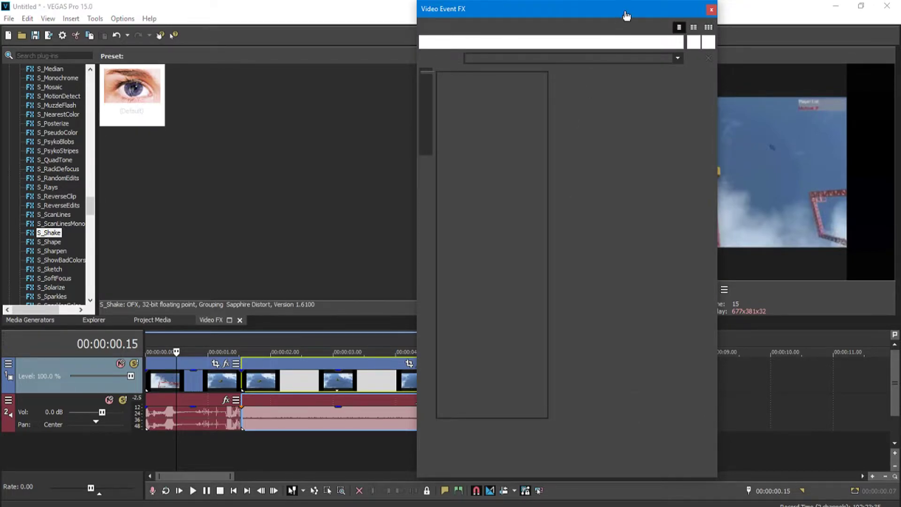
- Shrink the third event's Pan/Crop frame to 793.3 x 446.2 at its end for a zoom-in
{"action": "left_click_drag", "start_coordinate": [582, 13], "coordinate": [379, 14]}
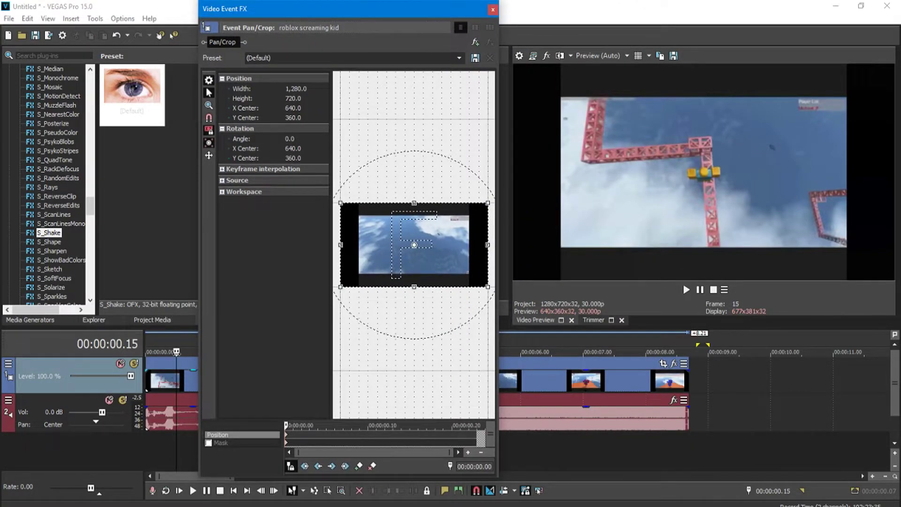
{"action": "left_click", "coordinate": [301, 438]}
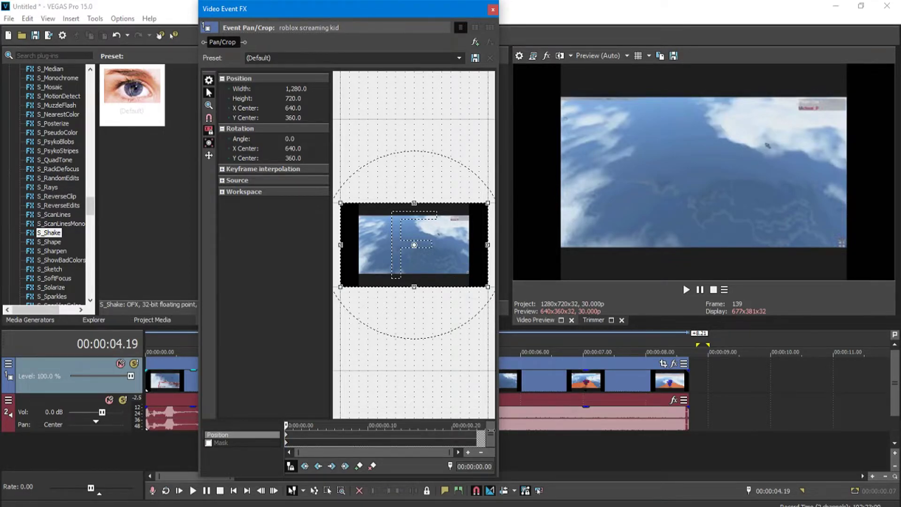
{"action": "key", "text": "End"}
{"action": "left_click_drag", "start_coordinate": [488, 287], "coordinate": [459, 271]}
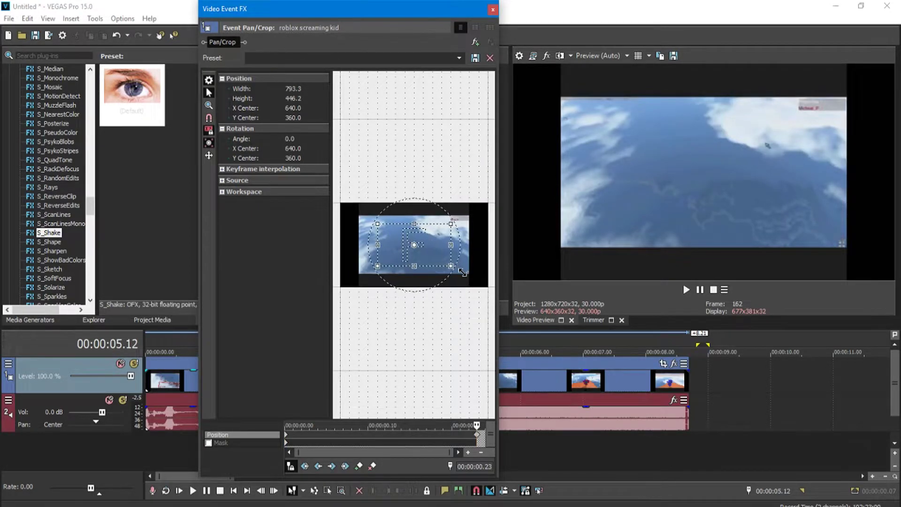
{"action": "left_click", "coordinate": [493, 9]}
{"action": "key", "text": "Home"}
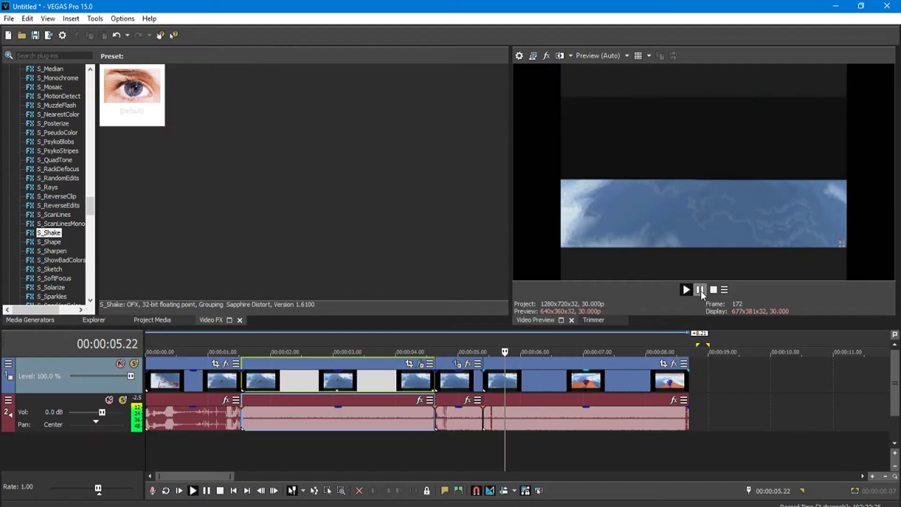
- Pause the preview of the edited sequence at 00:00:06.00
{"action": "left_click", "coordinate": [700, 290]}
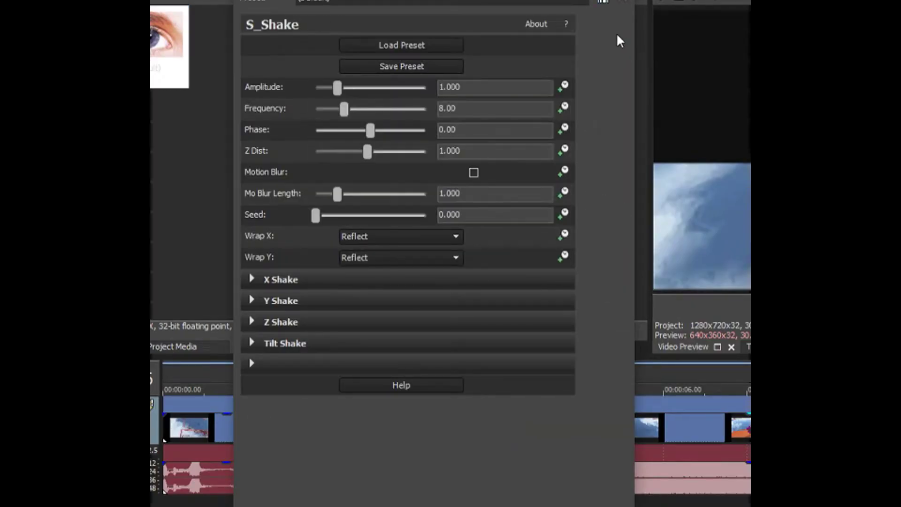
- Enable Amplitude keyframing and set a starting S_Shake Amplitude of 4.000
{"action": "left_click", "coordinate": [561, 85]}
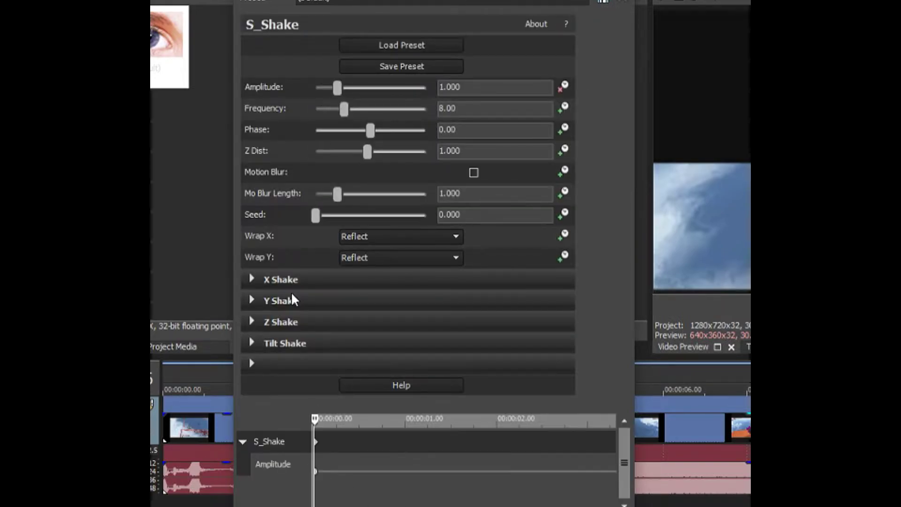
{"action": "double_click", "coordinate": [450, 89]}
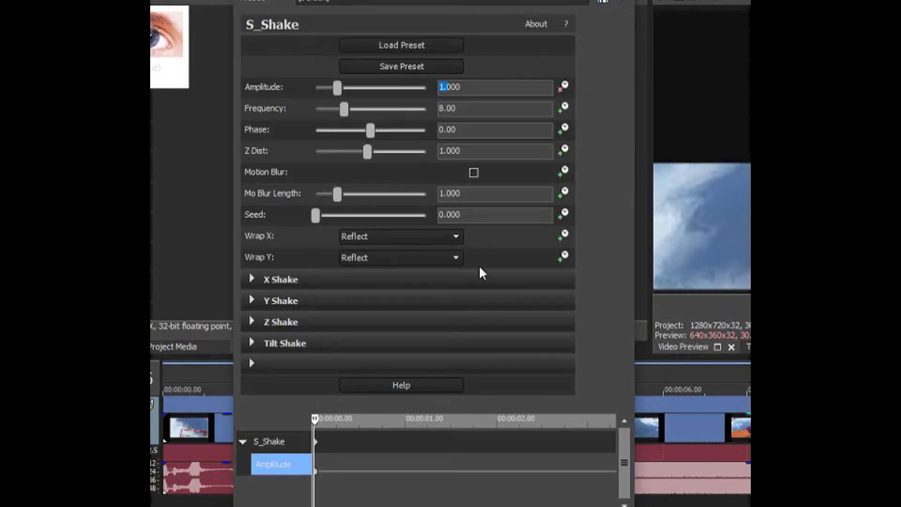
{"action": "type", "text": "4."}
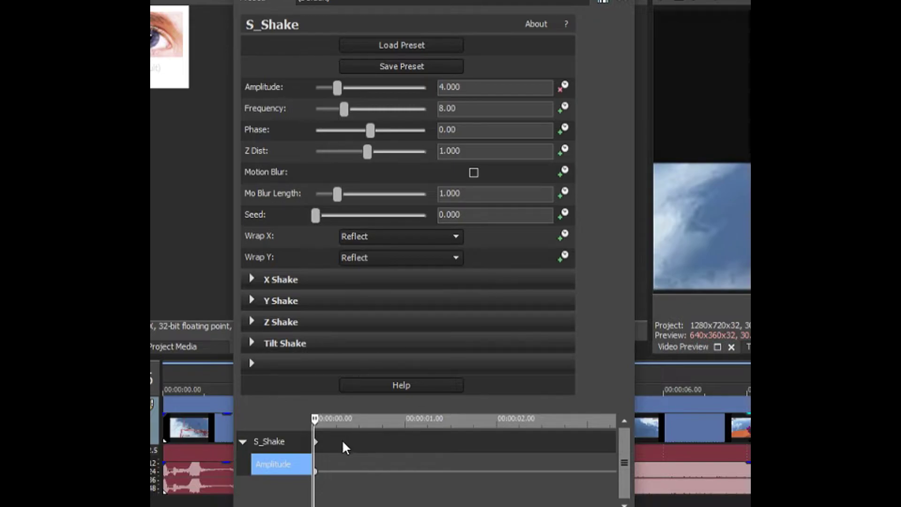
{"action": "left_click", "coordinate": [317, 420]}
- Set Amplitude to 5.000 at the effect's end and close the effect settings
{"action": "left_click", "coordinate": [615, 418]}
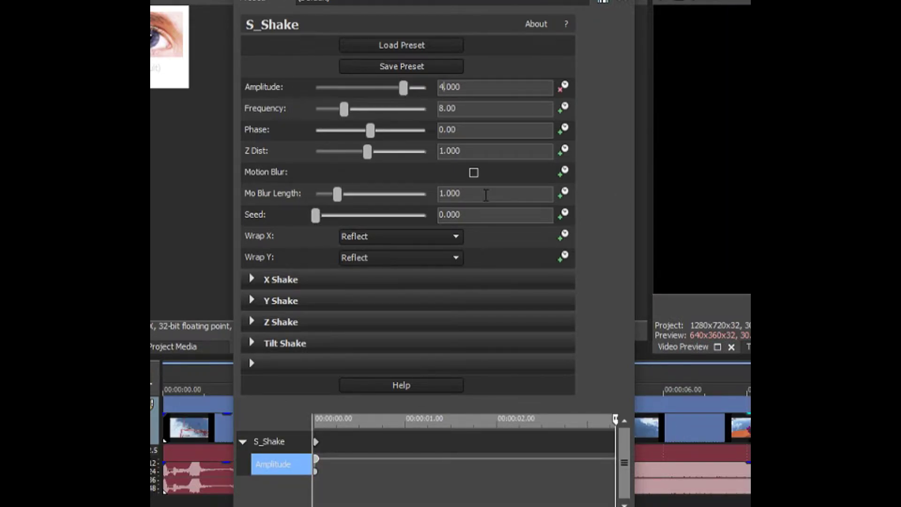
{"action": "key", "text": "BackSpace"}
{"action": "type", "text": "5"}
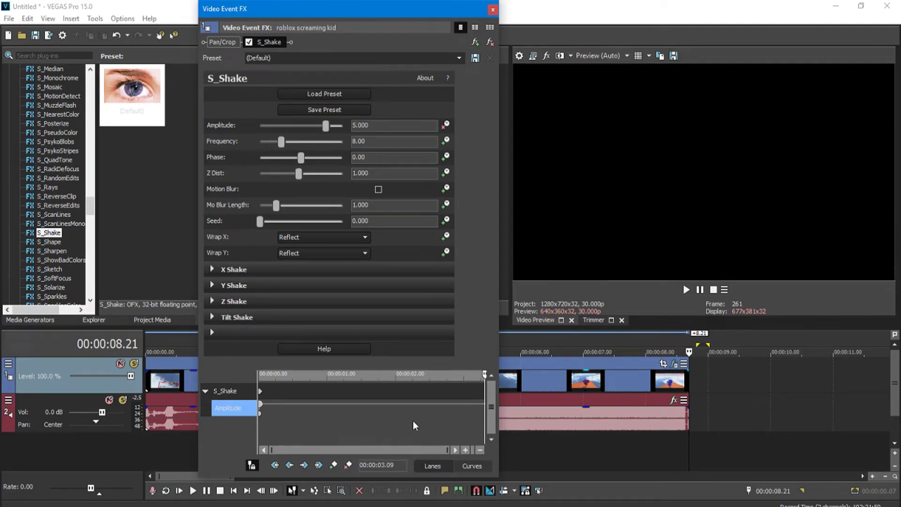
{"action": "scroll", "coordinate": [462, 398], "scroll_direction": "up", "scroll_amount": 3}
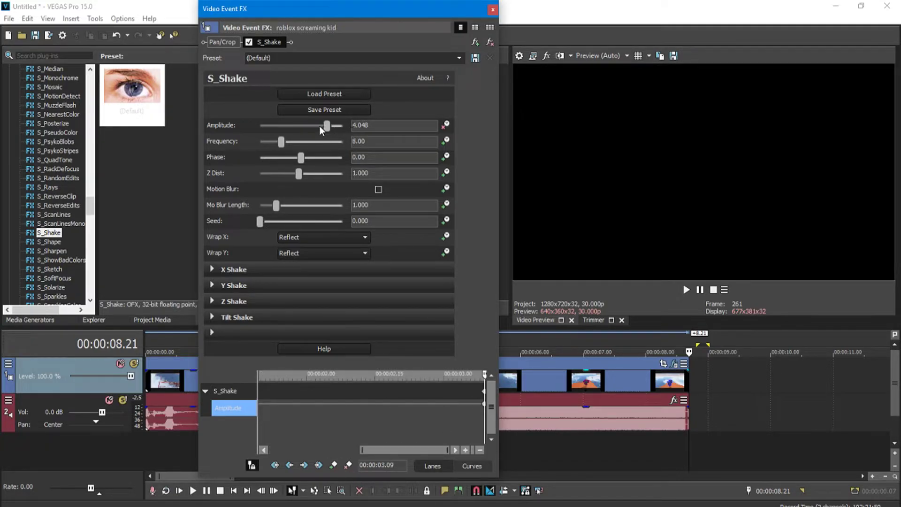
{"action": "left_click_drag", "start_coordinate": [328, 126], "coordinate": [373, 129]}
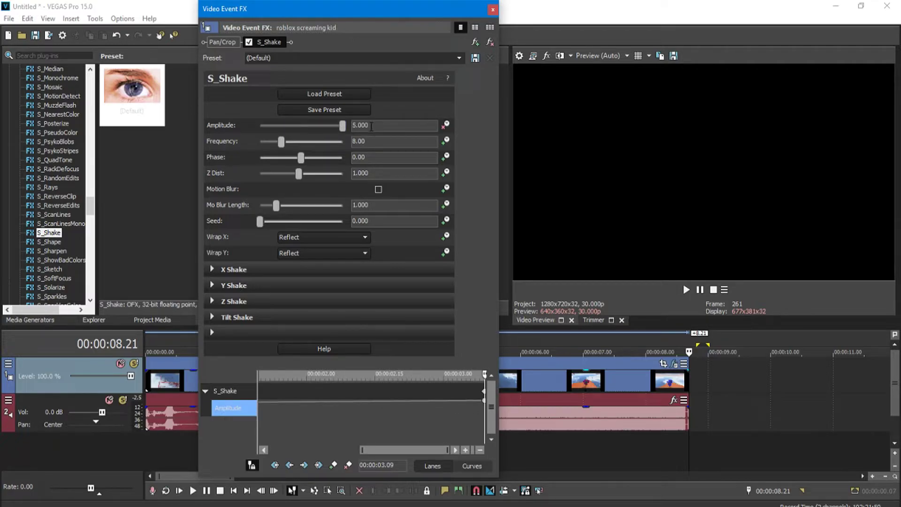
{"action": "left_click_drag", "start_coordinate": [380, 451], "coordinate": [260, 451]}
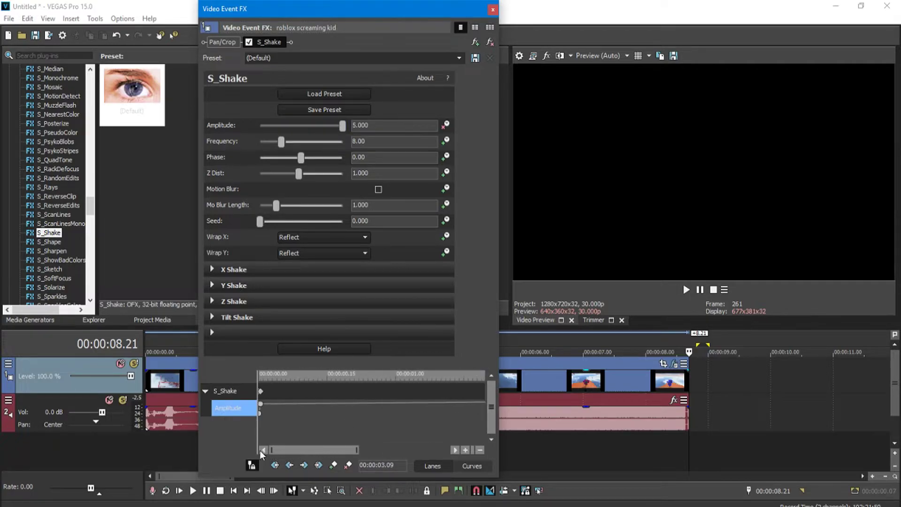
{"action": "left_click", "coordinate": [493, 10]}
{"action": "left_click", "coordinate": [389, 352]}
{"action": "key", "text": "space"}
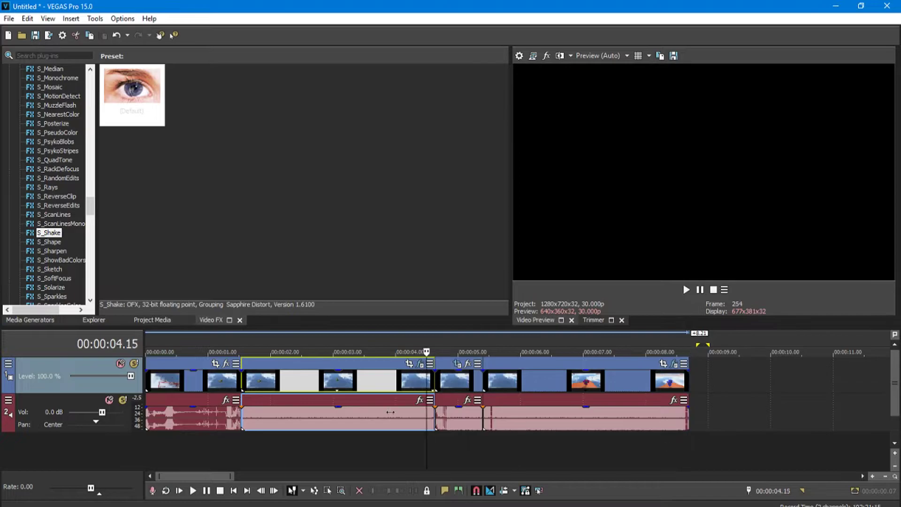
{"action": "left_click", "coordinate": [713, 289]}
{"action": "key", "text": "space"}
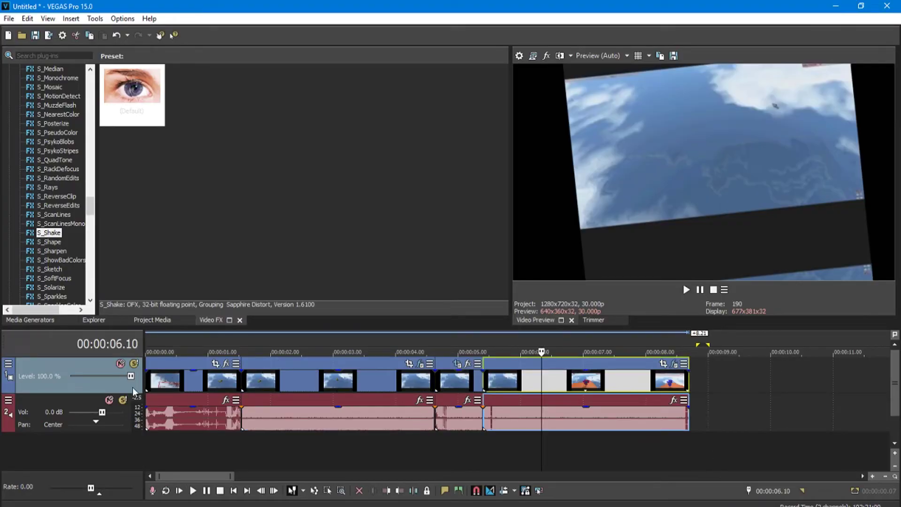
{"action": "left_click", "coordinate": [177, 368], "text": "ctrl"}
- Delete the short event at 5 s, then delete all remaining Roblox events
{"action": "left_click", "coordinate": [334, 379], "text": "shift"}
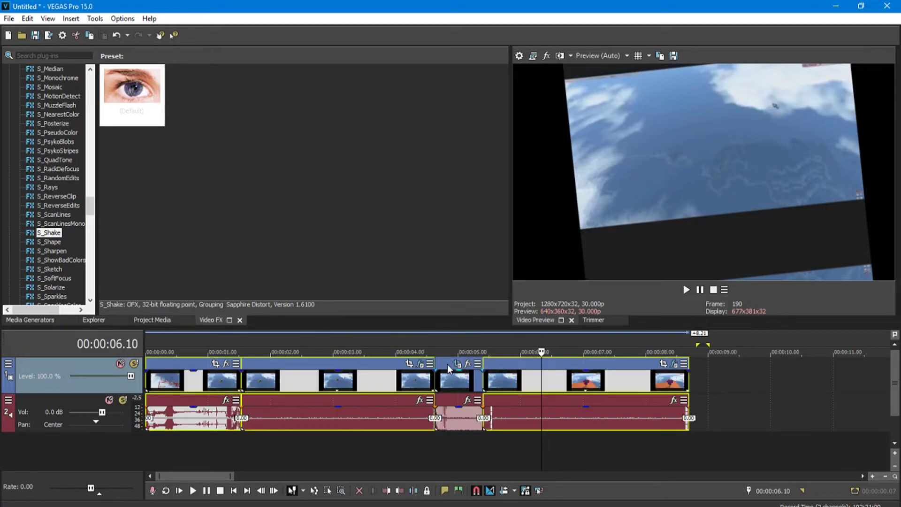
{"action": "right_click", "coordinate": [500, 365]}
{"action": "left_click", "coordinate": [519, 277]}
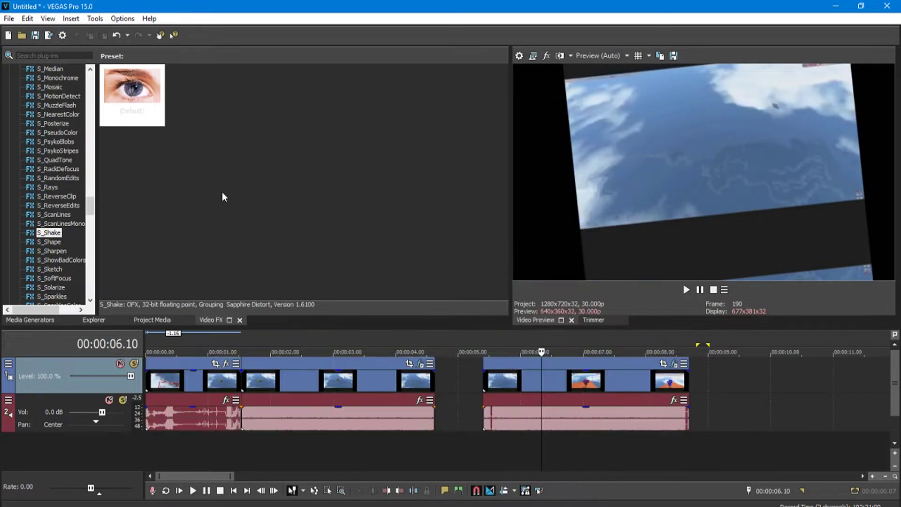
{"action": "left_click_drag", "start_coordinate": [697, 375], "coordinate": [146, 376]}
{"action": "right_click", "coordinate": [448, 365]}
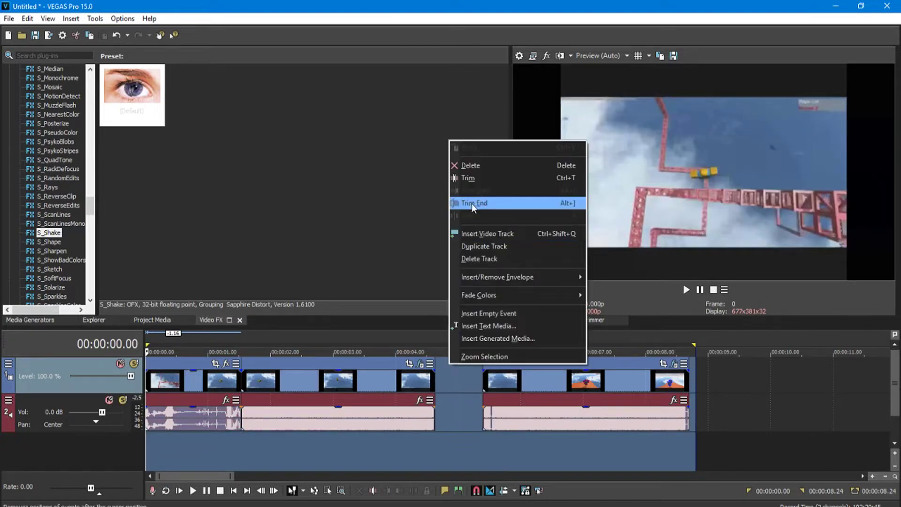
{"action": "left_click", "coordinate": [482, 168]}
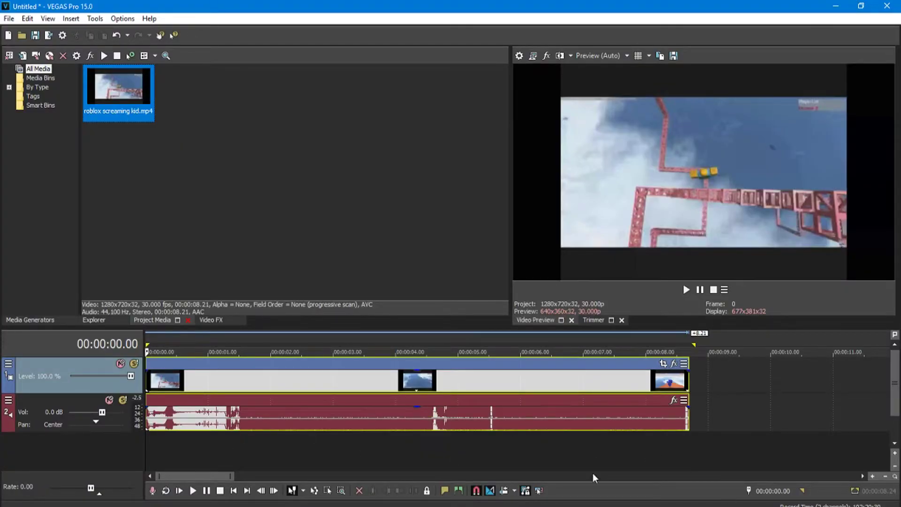
- Split the Roblox clip into shorter events while playing it back, then stop playback
{"action": "scroll", "coordinate": [421, 441], "scroll_direction": "down", "scroll_amount": 3}
{"action": "scroll", "coordinate": [197, 416], "scroll_direction": "up", "scroll_amount": 3}
{"action": "left_click", "coordinate": [700, 292]}
{"action": "left_click", "coordinate": [700, 293]}
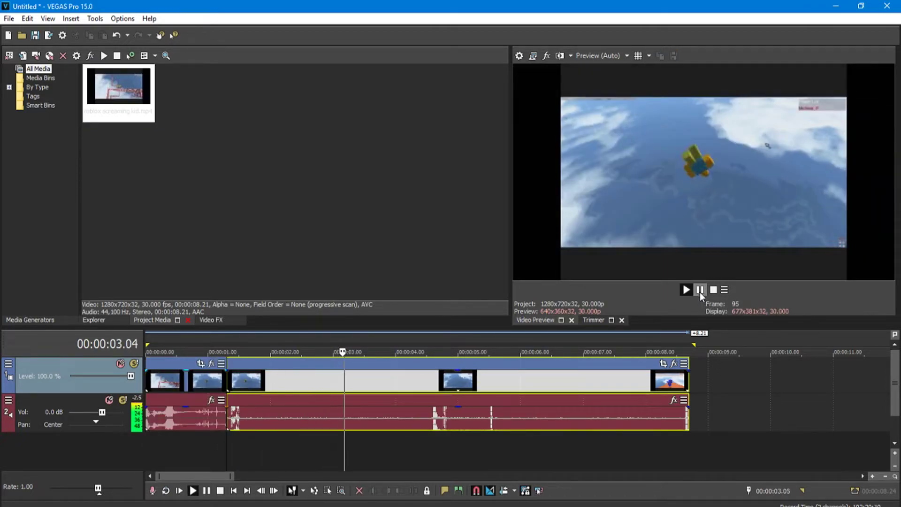
{"action": "key", "text": "s"}
{"action": "key", "text": "s"}
{"action": "left_click", "coordinate": [699, 291]}
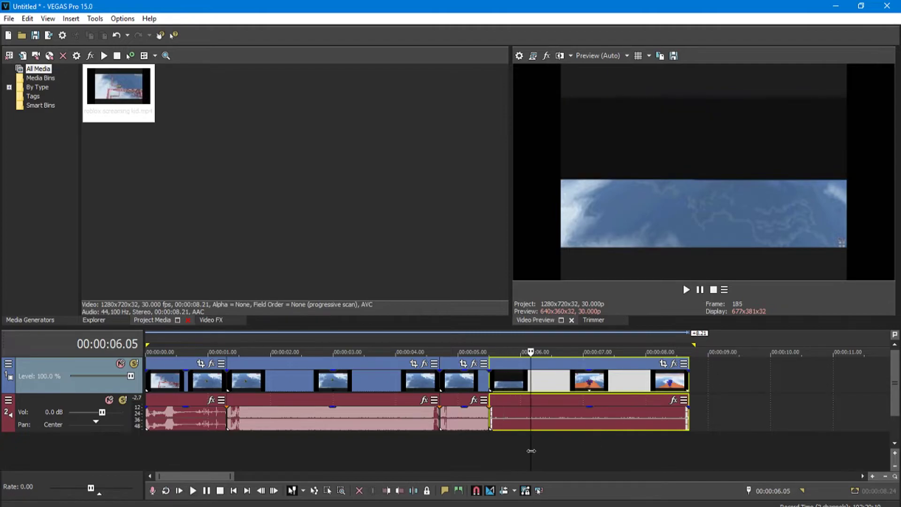
{"action": "left_click", "coordinate": [494, 434]}
{"action": "scroll", "coordinate": [422, 432], "scroll_direction": "down", "scroll_amount": 3}
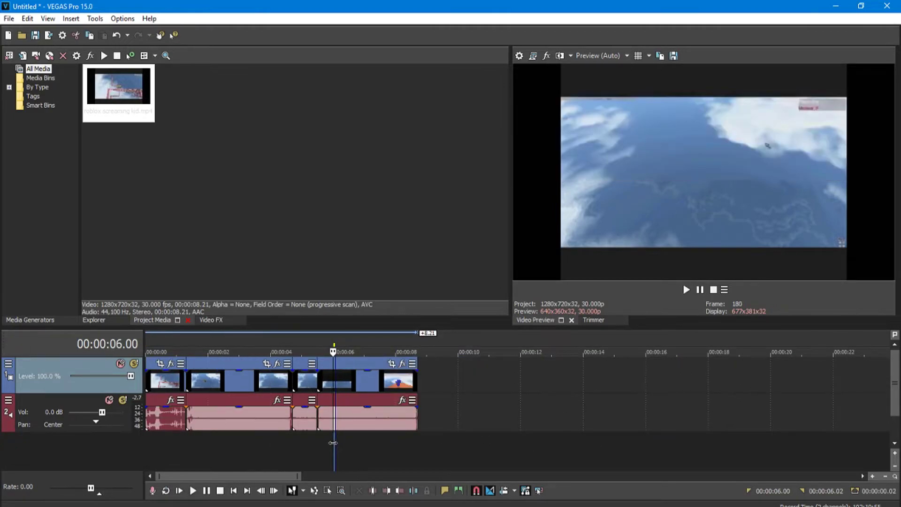
{"action": "key", "text": "space"}
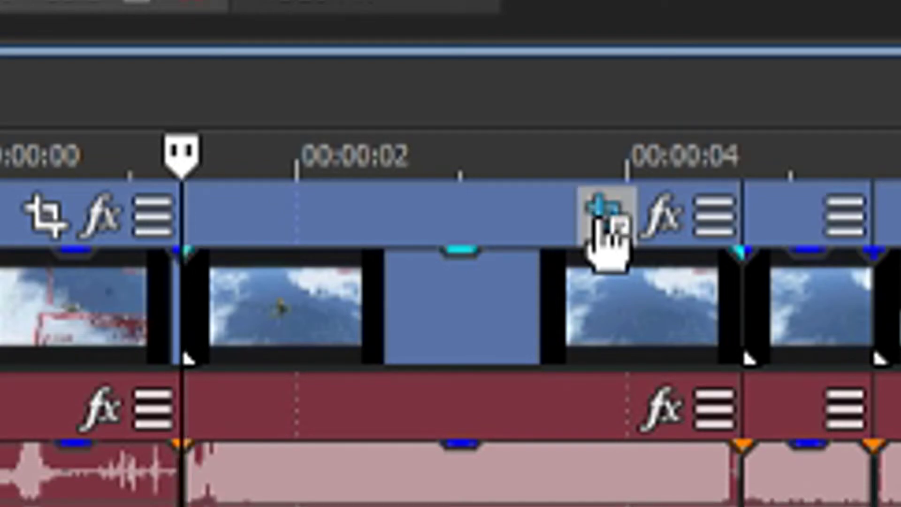
- Zoom the event's Pan/Crop framing to 947.6 x 533, then offset it on the next frame
{"action": "left_click", "coordinate": [603, 220]}
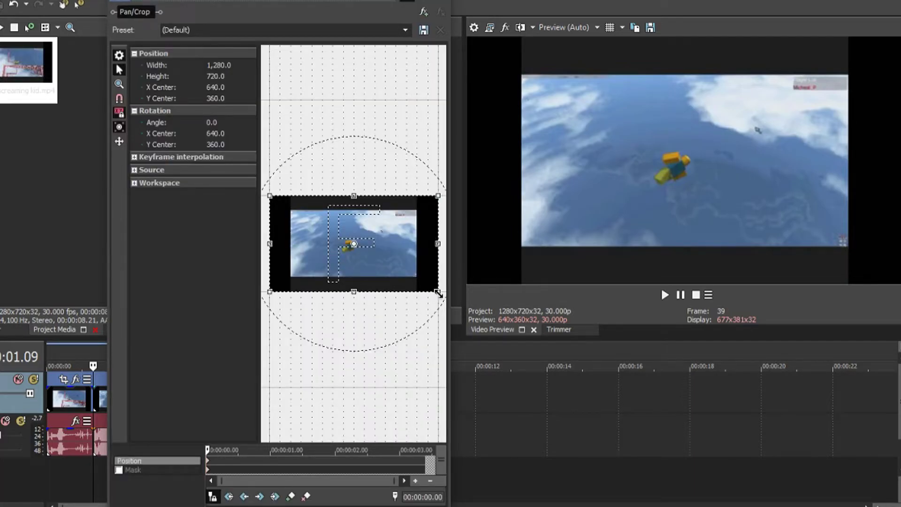
{"action": "left_click_drag", "start_coordinate": [439, 293], "coordinate": [369, 248]}
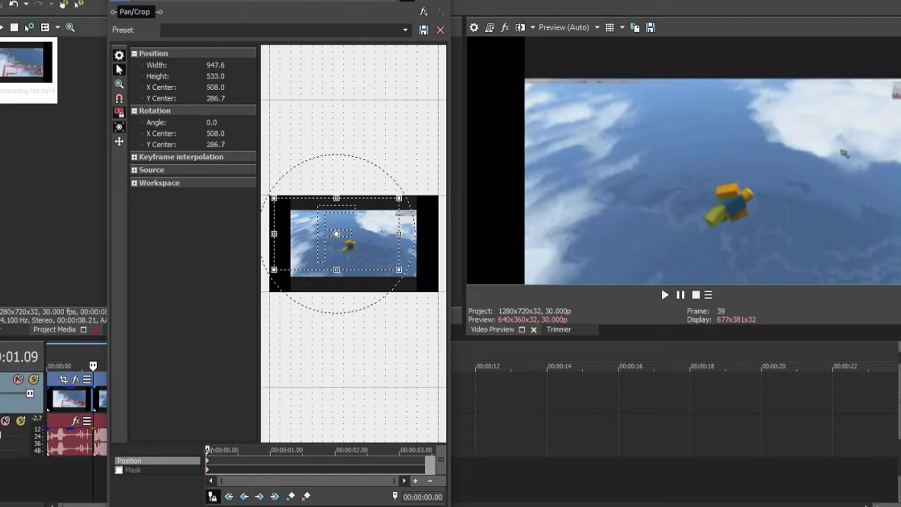
{"action": "left_click", "coordinate": [209, 462]}
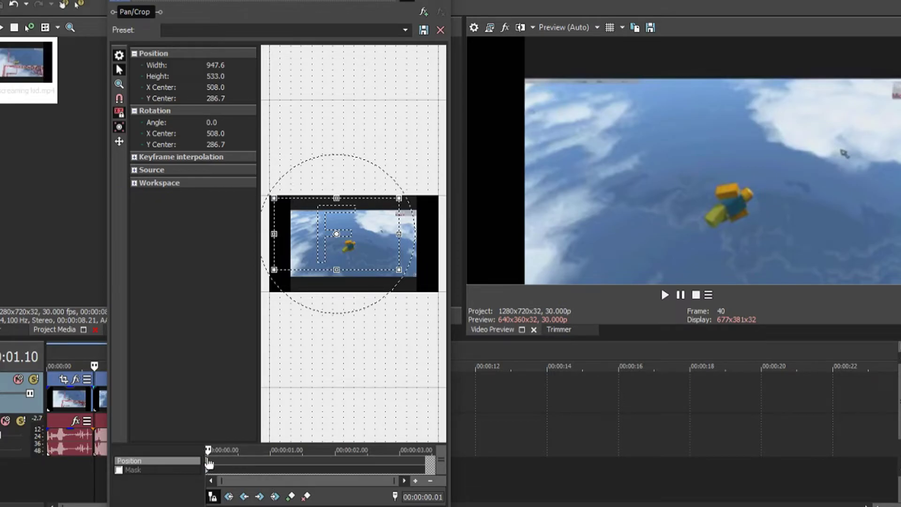
{"action": "left_click_drag", "start_coordinate": [367, 248], "coordinate": [364, 259]}
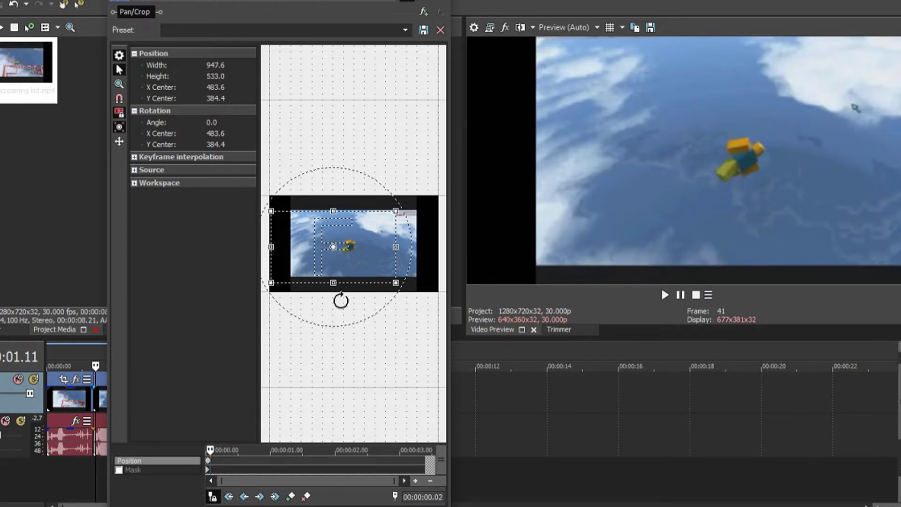
- Add frame-by-frame crop shifts and resizes, reaching 791.1 x 445.0 at 00:00:00.06
{"action": "key", "text": "Right"}
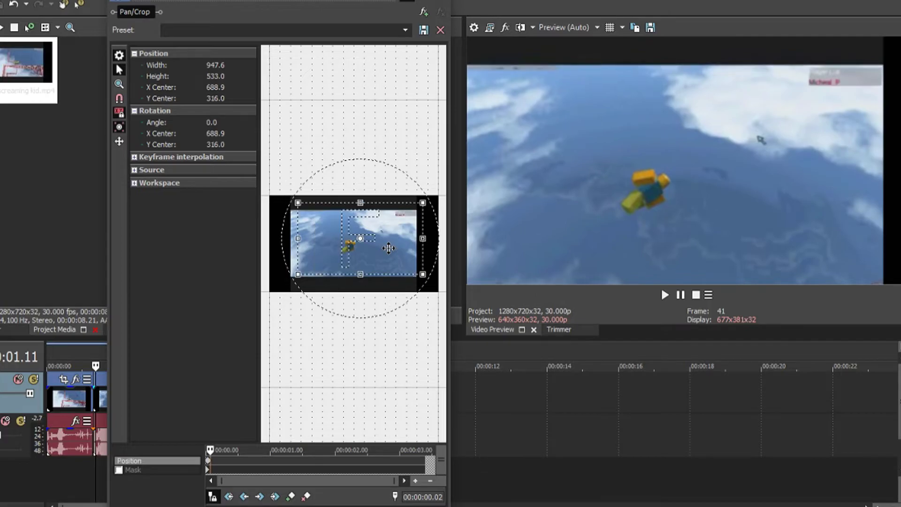
{"action": "left_click_drag", "start_coordinate": [389, 248], "coordinate": [414, 239]}
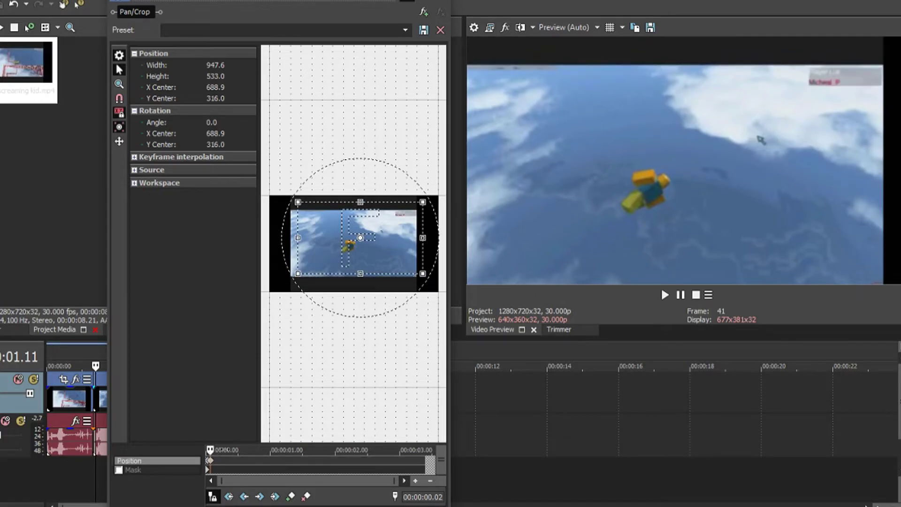
{"action": "key", "text": "Right"}
{"action": "key", "text": "Right"}
{"action": "key", "text": "Right"}
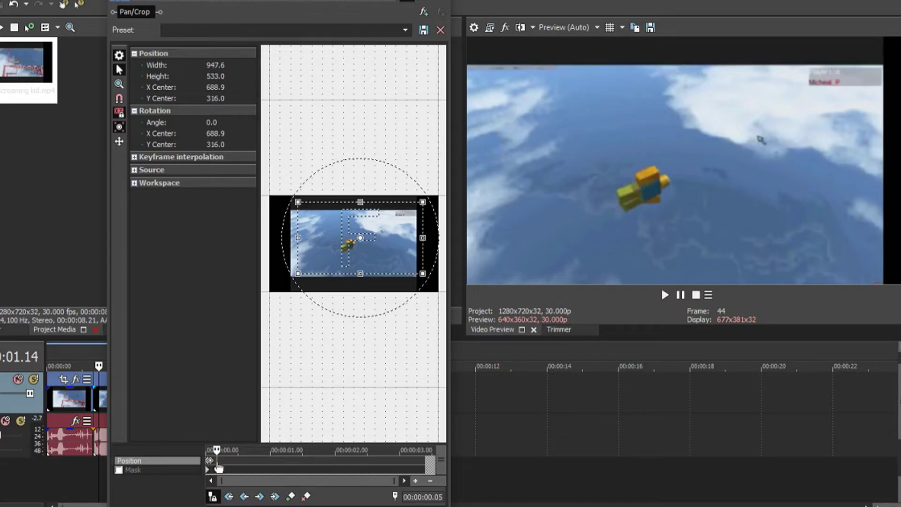
{"action": "key", "text": "Left"}
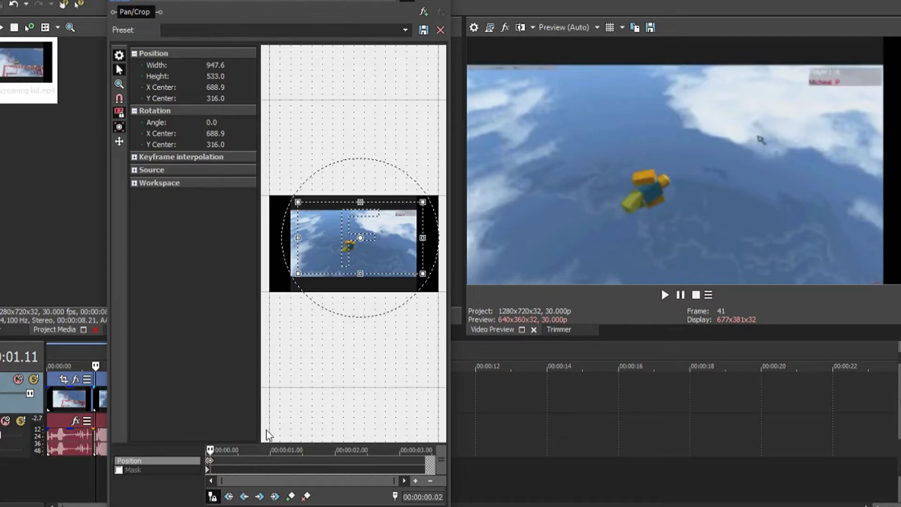
{"action": "key", "text": "Left"}
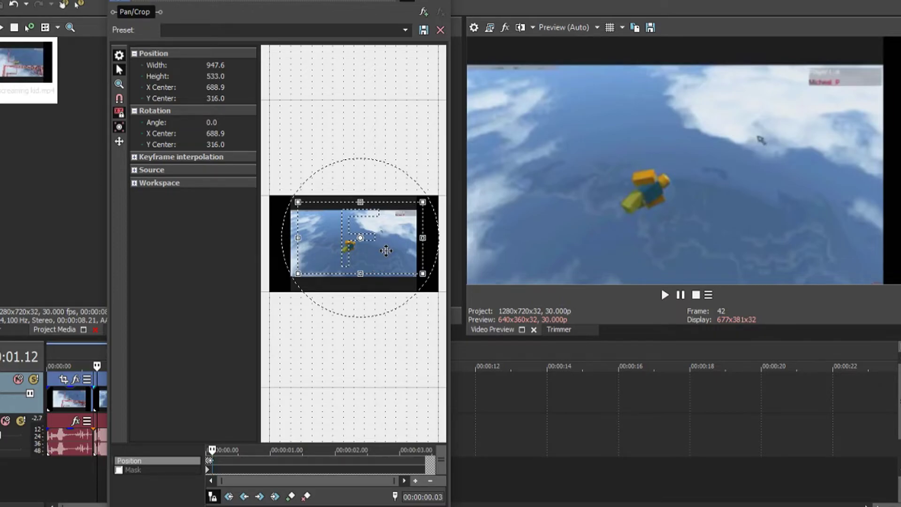
{"action": "left_click_drag", "start_coordinate": [386, 250], "coordinate": [357, 266]}
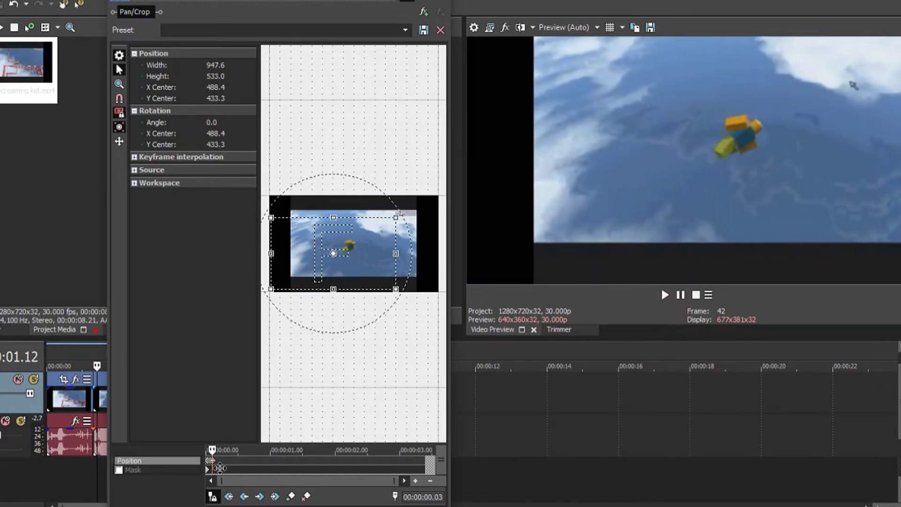
{"action": "key", "text": "Right"}
{"action": "key", "text": "Right"}
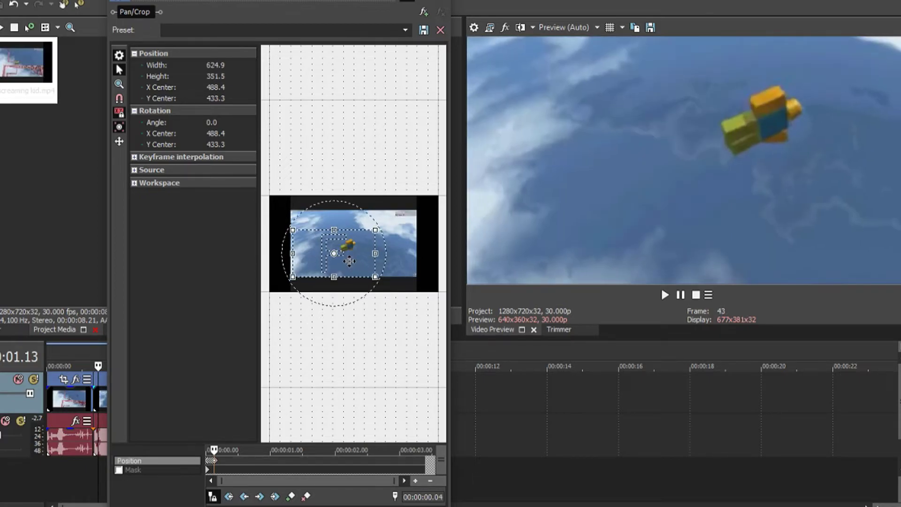
{"action": "left_click_drag", "start_coordinate": [305, 219], "coordinate": [290, 214]}
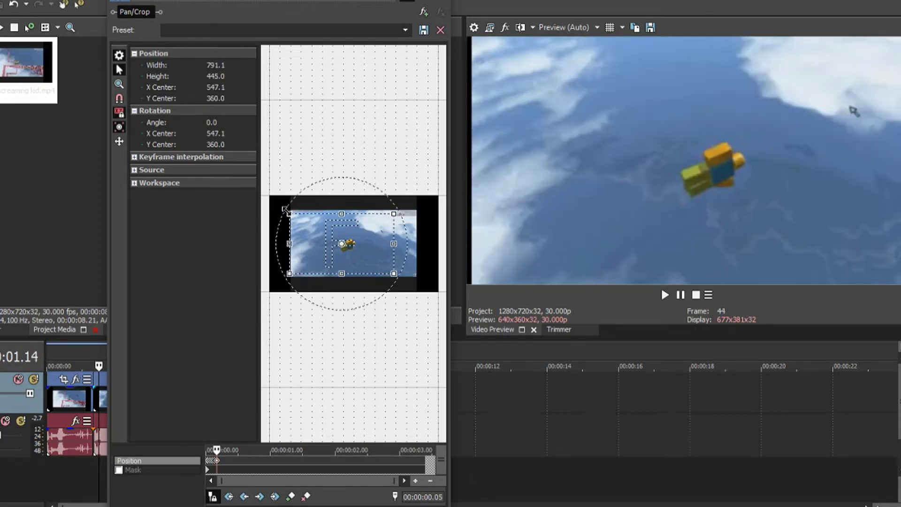
{"action": "left_click_drag", "start_coordinate": [377, 245], "coordinate": [356, 267]}
{"action": "key", "text": "Right"}
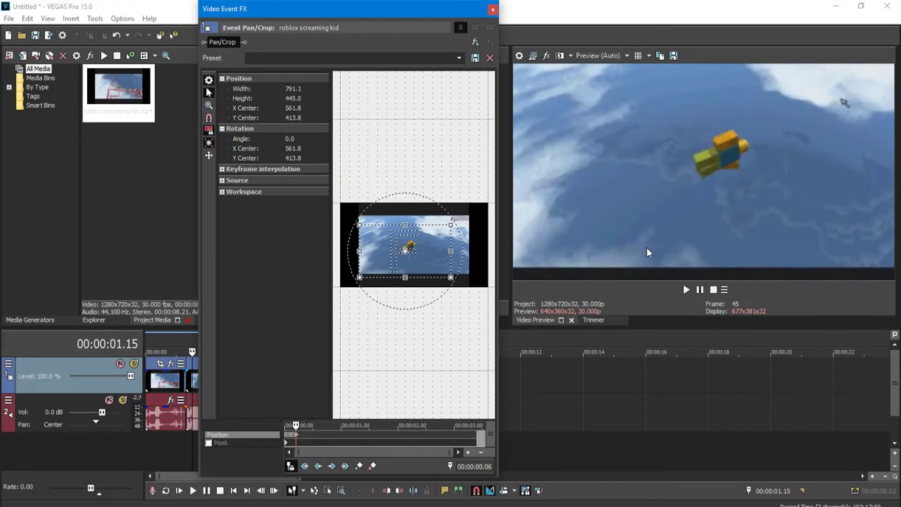
- Step through the Pan/Crop Position keyframes at 00:00:00.05, 00:00:00.11 and 00:00:00.17 to check the shake framing
{"action": "left_click", "coordinate": [279, 433]}
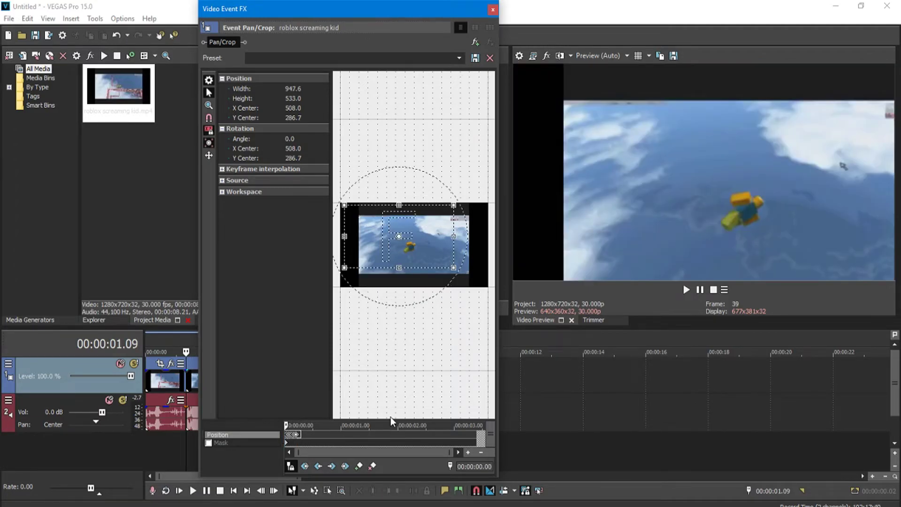
{"action": "left_click", "coordinate": [306, 433]}
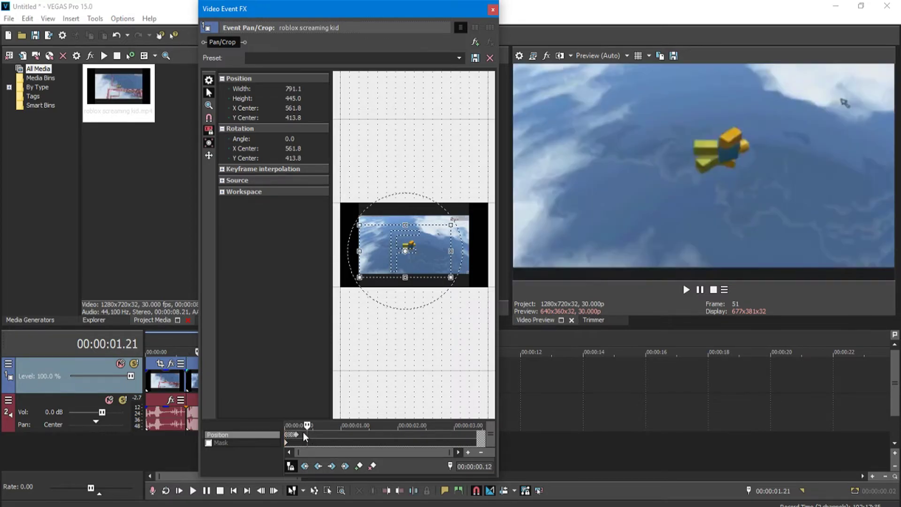
{"action": "left_click", "coordinate": [277, 434]}
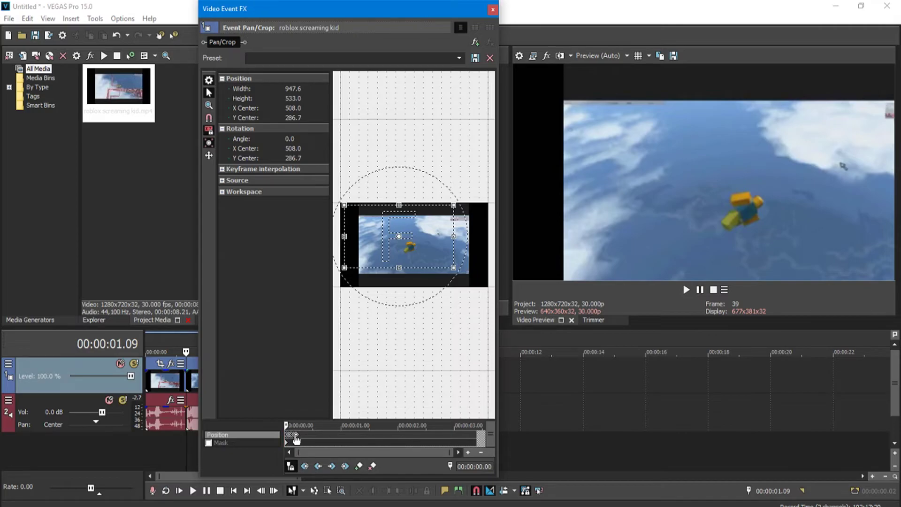
{"action": "left_click", "coordinate": [297, 439]}
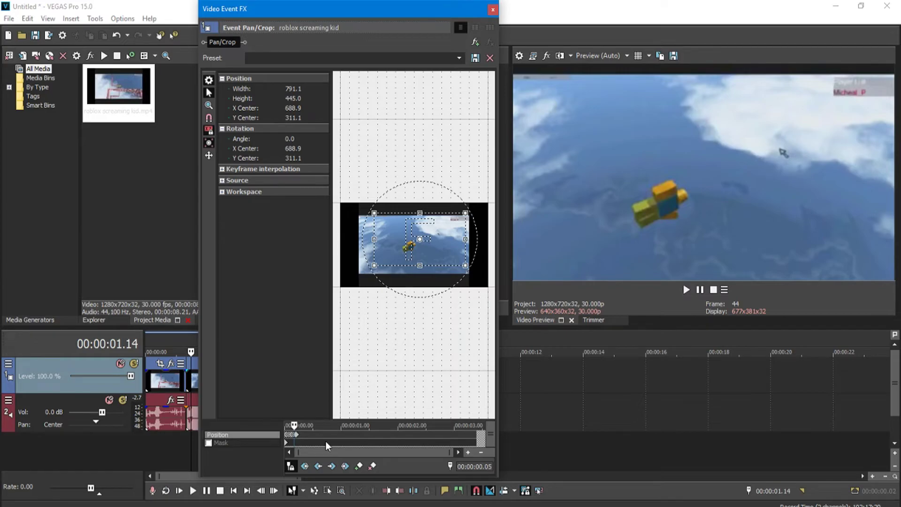
{"action": "scroll", "coordinate": [405, 402], "scroll_direction": "down", "scroll_amount": 2}
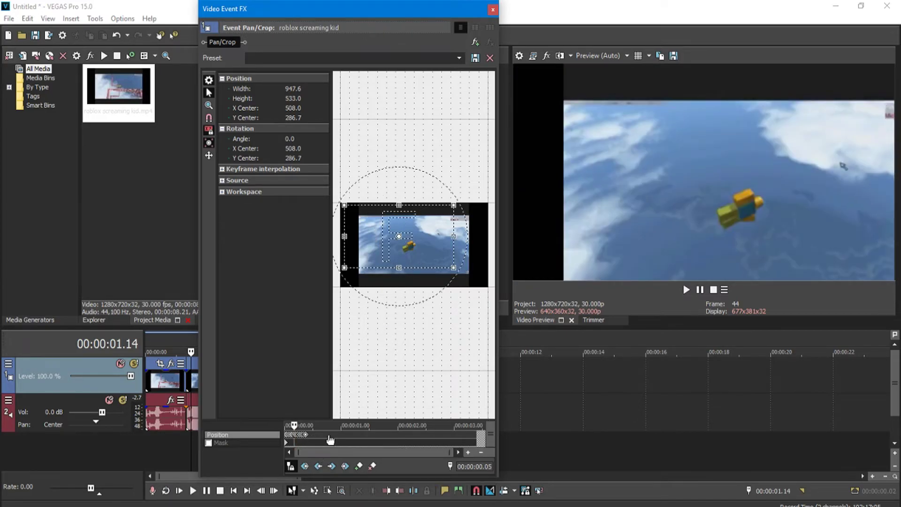
{"action": "left_click", "coordinate": [306, 435]}
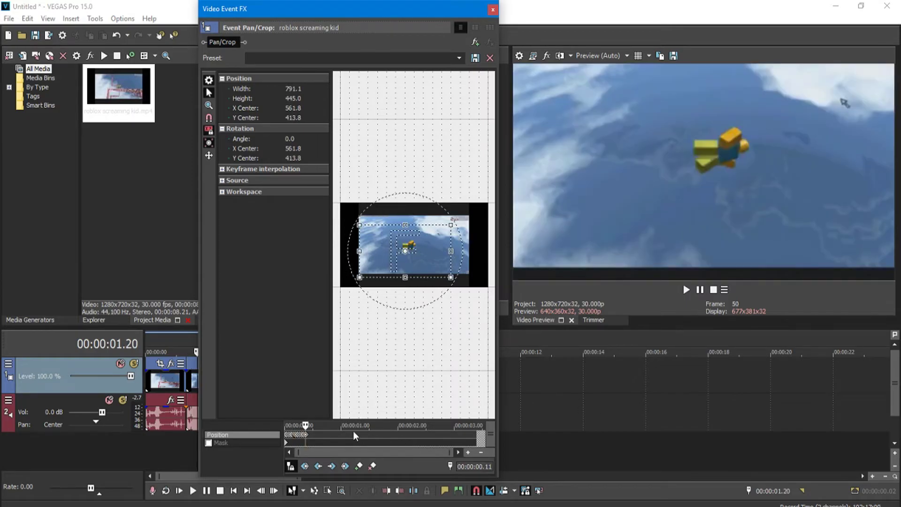
{"action": "left_click", "coordinate": [316, 434]}
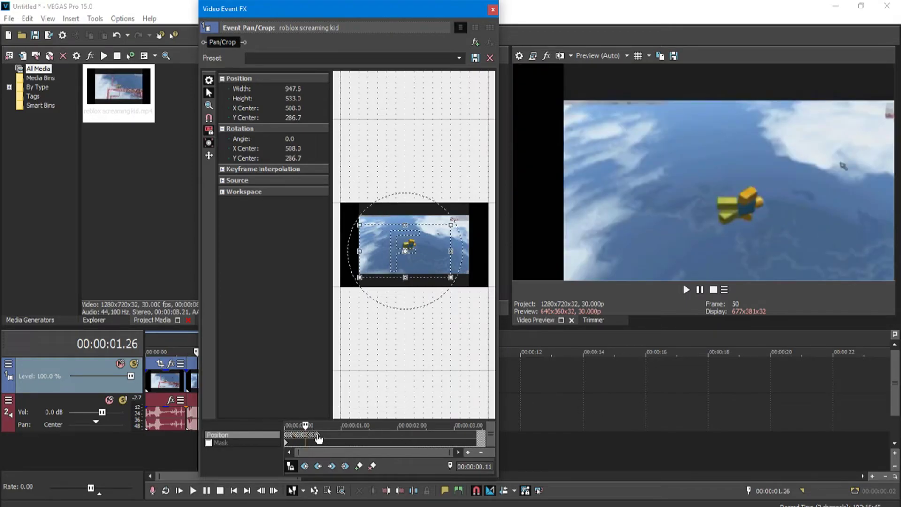
{"action": "left_click", "coordinate": [330, 466]}
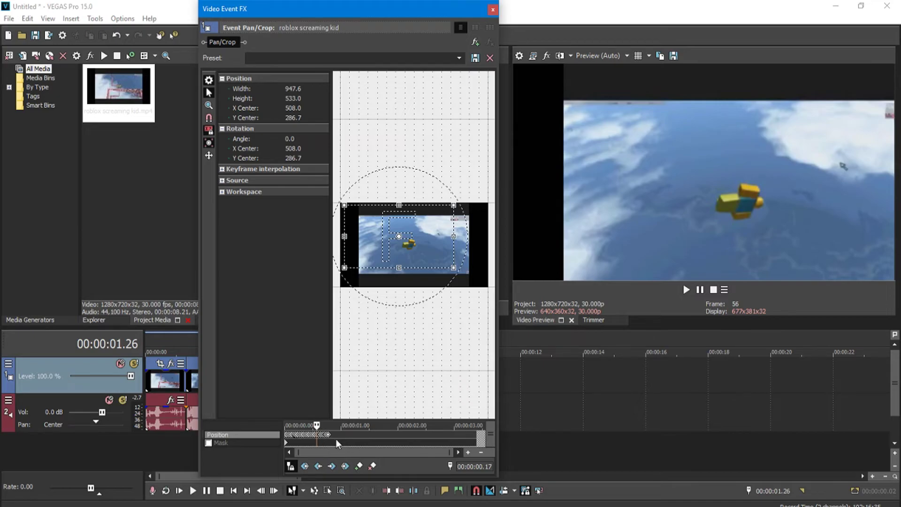
- Drag the 00:00:00.23 keyframe later so the shake runs longer, then close the Video Event FX window
{"action": "left_click", "coordinate": [284, 432]}
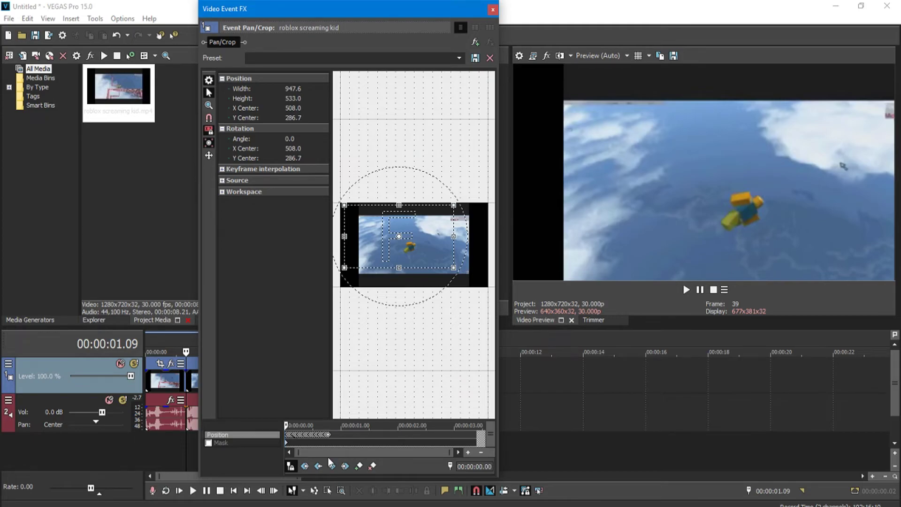
{"action": "left_click", "coordinate": [283, 435]}
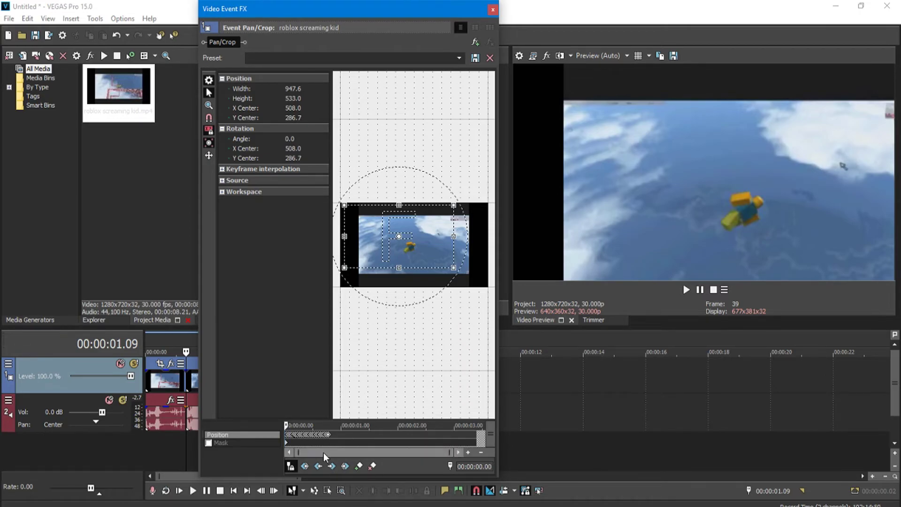
{"action": "left_click", "coordinate": [337, 435]}
{"action": "left_click", "coordinate": [285, 435]}
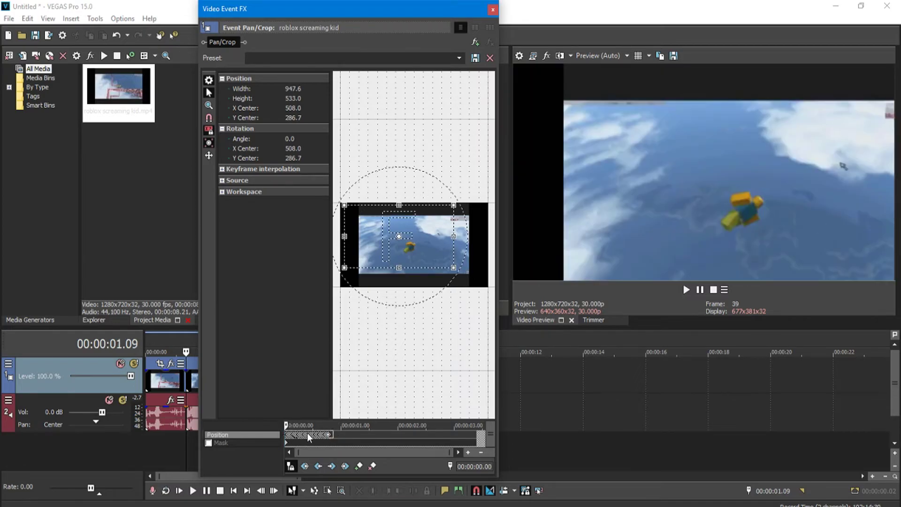
{"action": "left_click", "coordinate": [330, 436]}
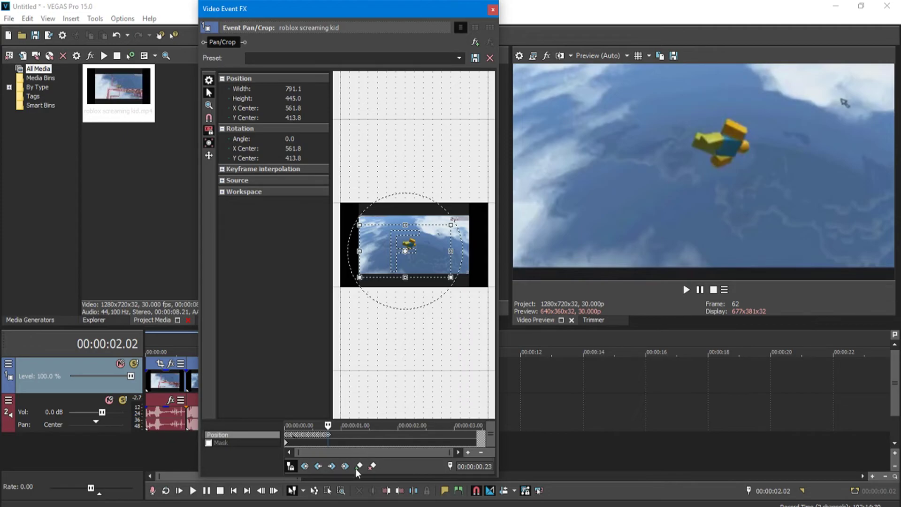
{"action": "left_click_drag", "start_coordinate": [327, 434], "coordinate": [373, 437]}
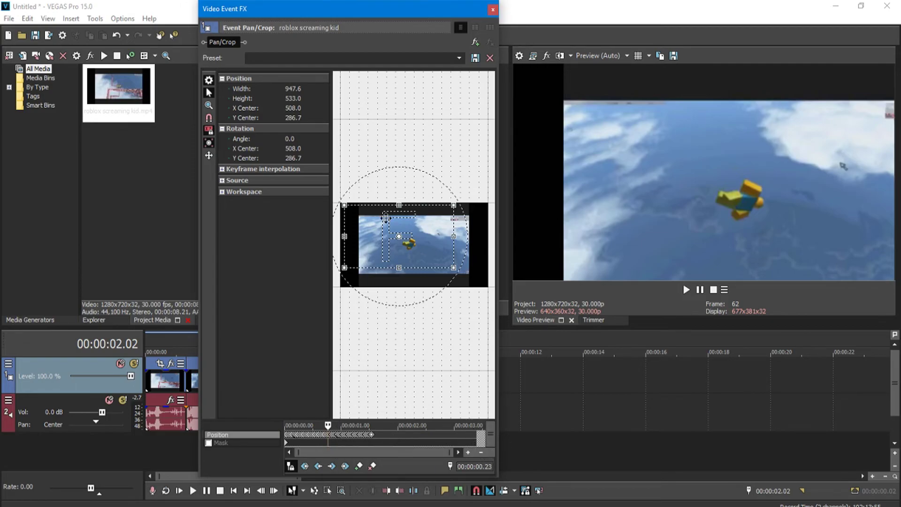
{"action": "left_click", "coordinate": [492, 9]}
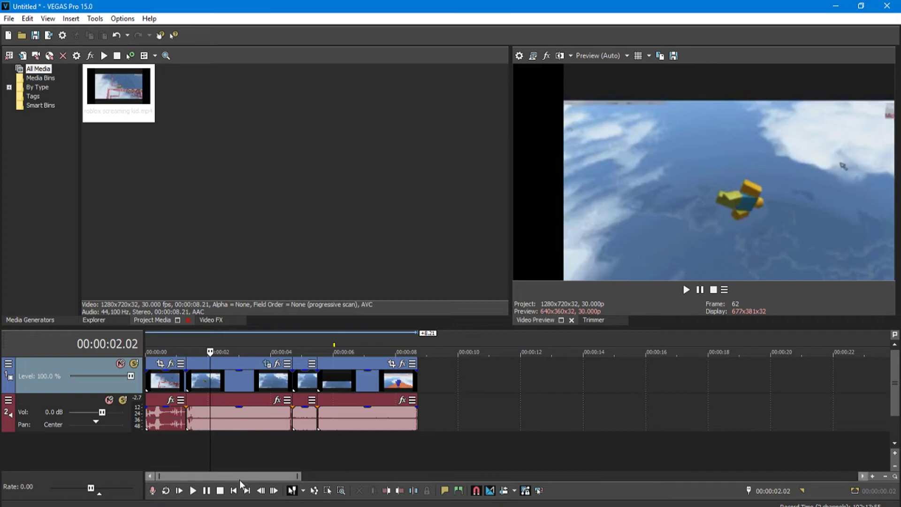
{"action": "key", "text": "space"}
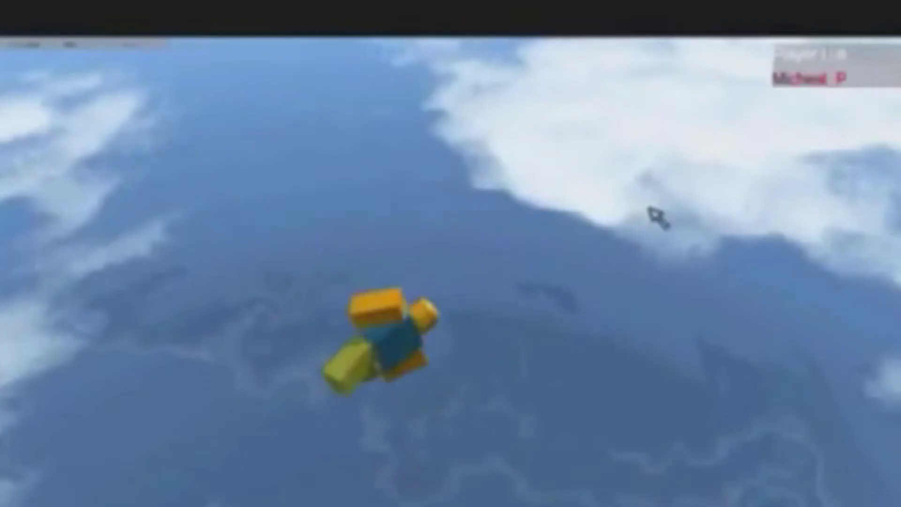
{"action": "key", "text": "space"}
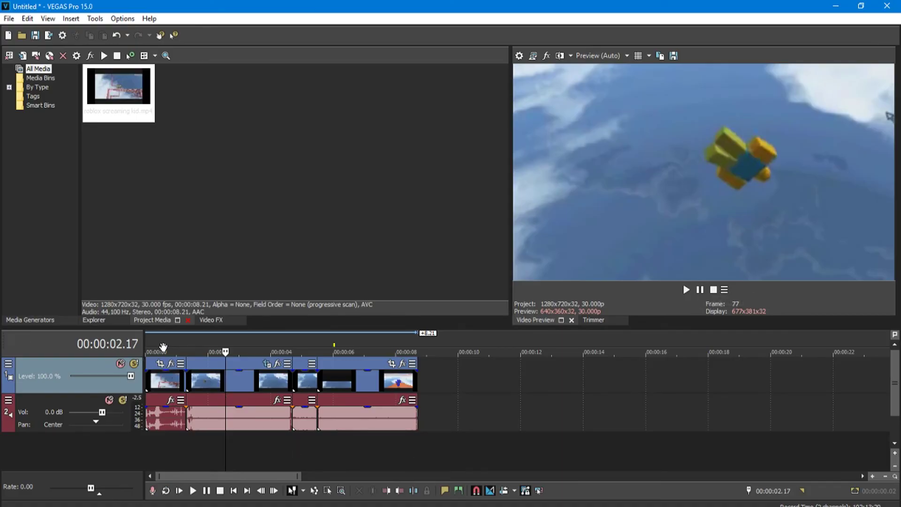
{"action": "key", "text": "Home"}
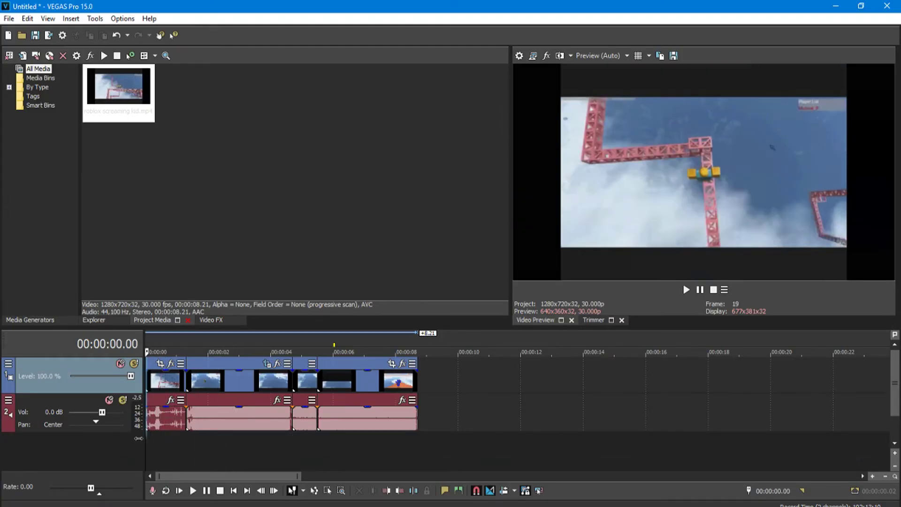
{"action": "key", "text": "space"}
{"action": "key", "text": "space"}
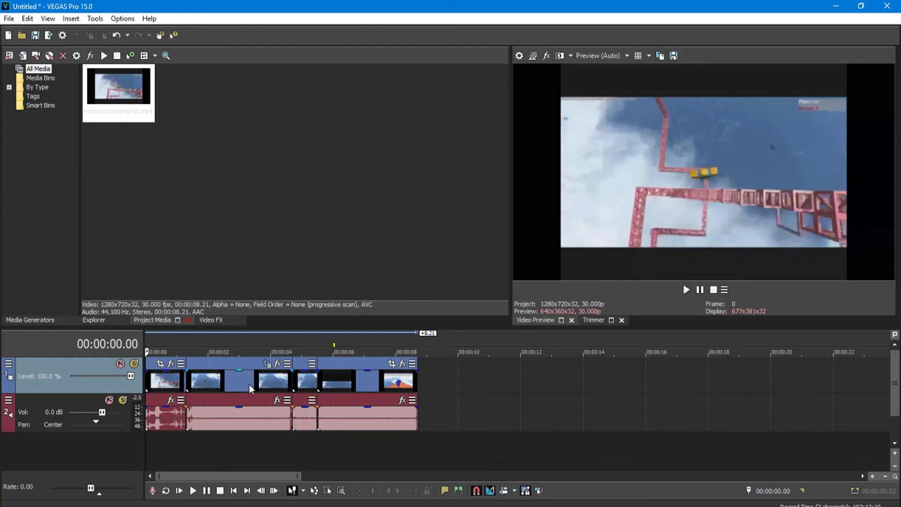